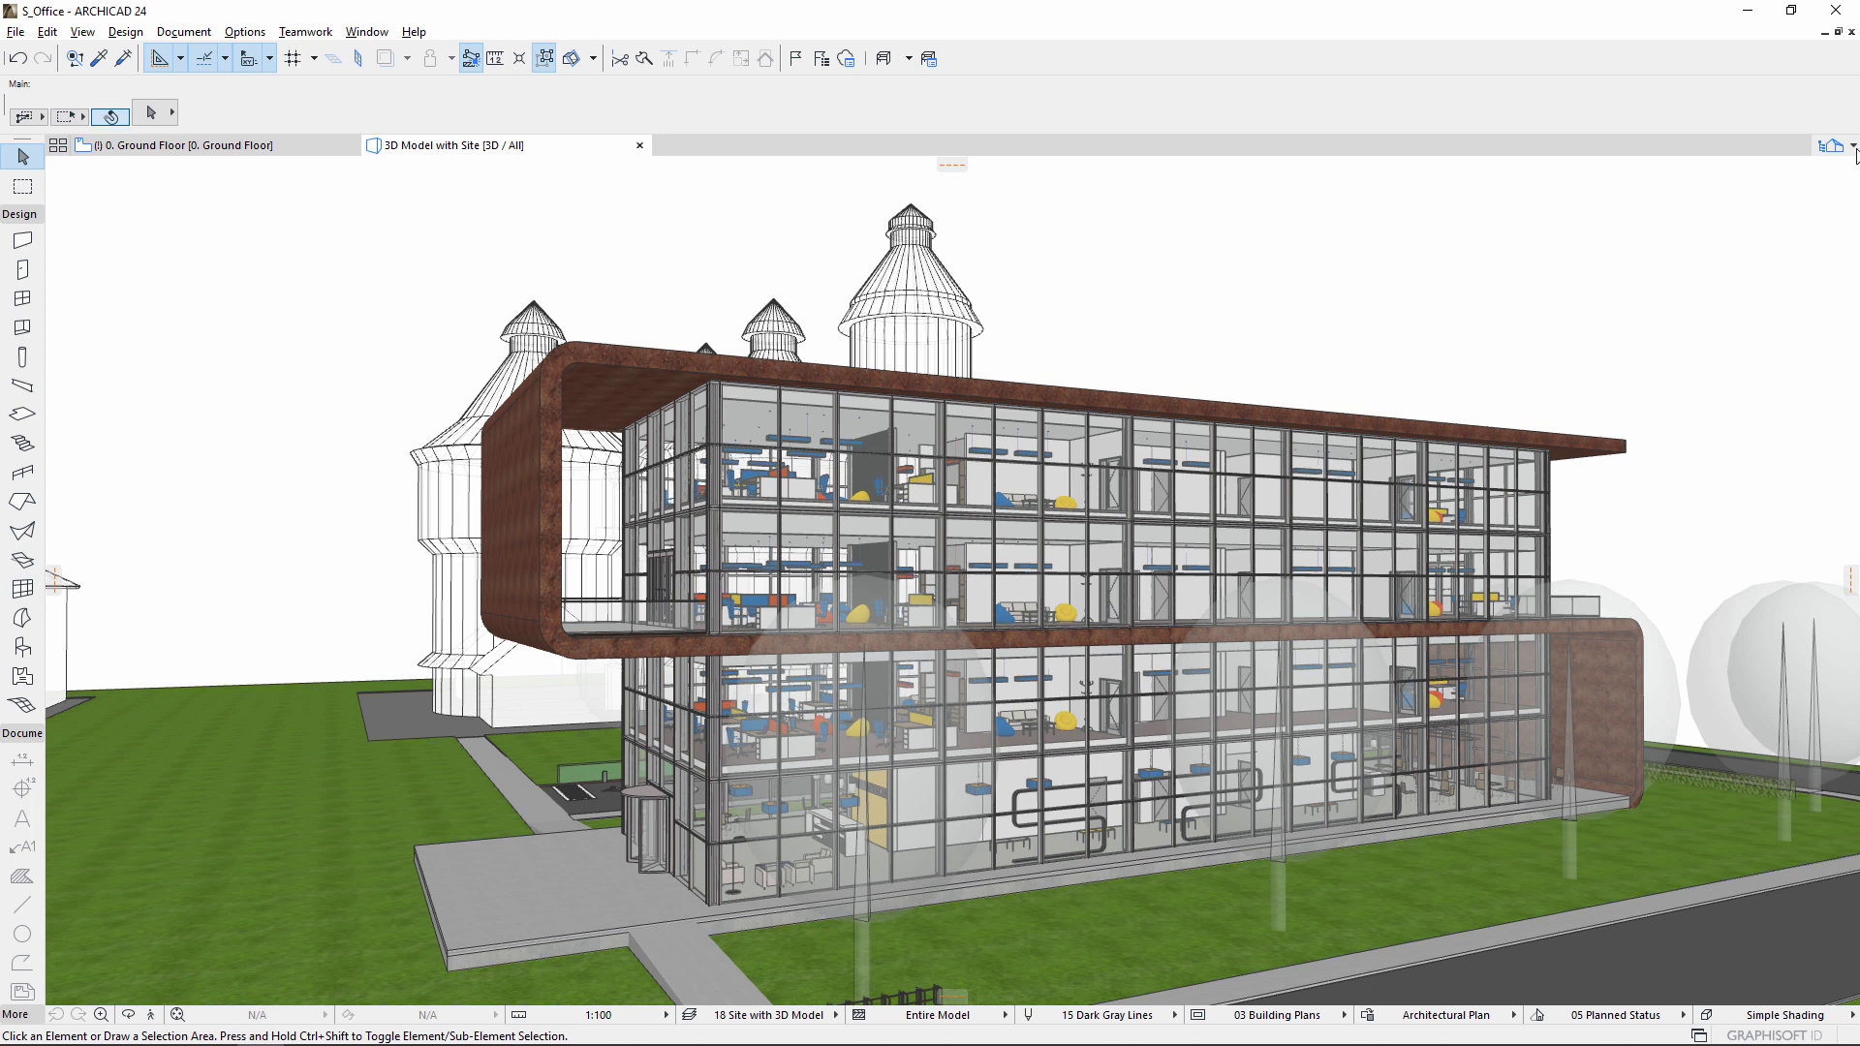
From the saved views list, open 3D Model for SAM, then the 3D Structural Model view.
{"action": "left_click", "coordinate": [1853, 146]}
{"action": "left_click", "coordinate": [1783, 271]}
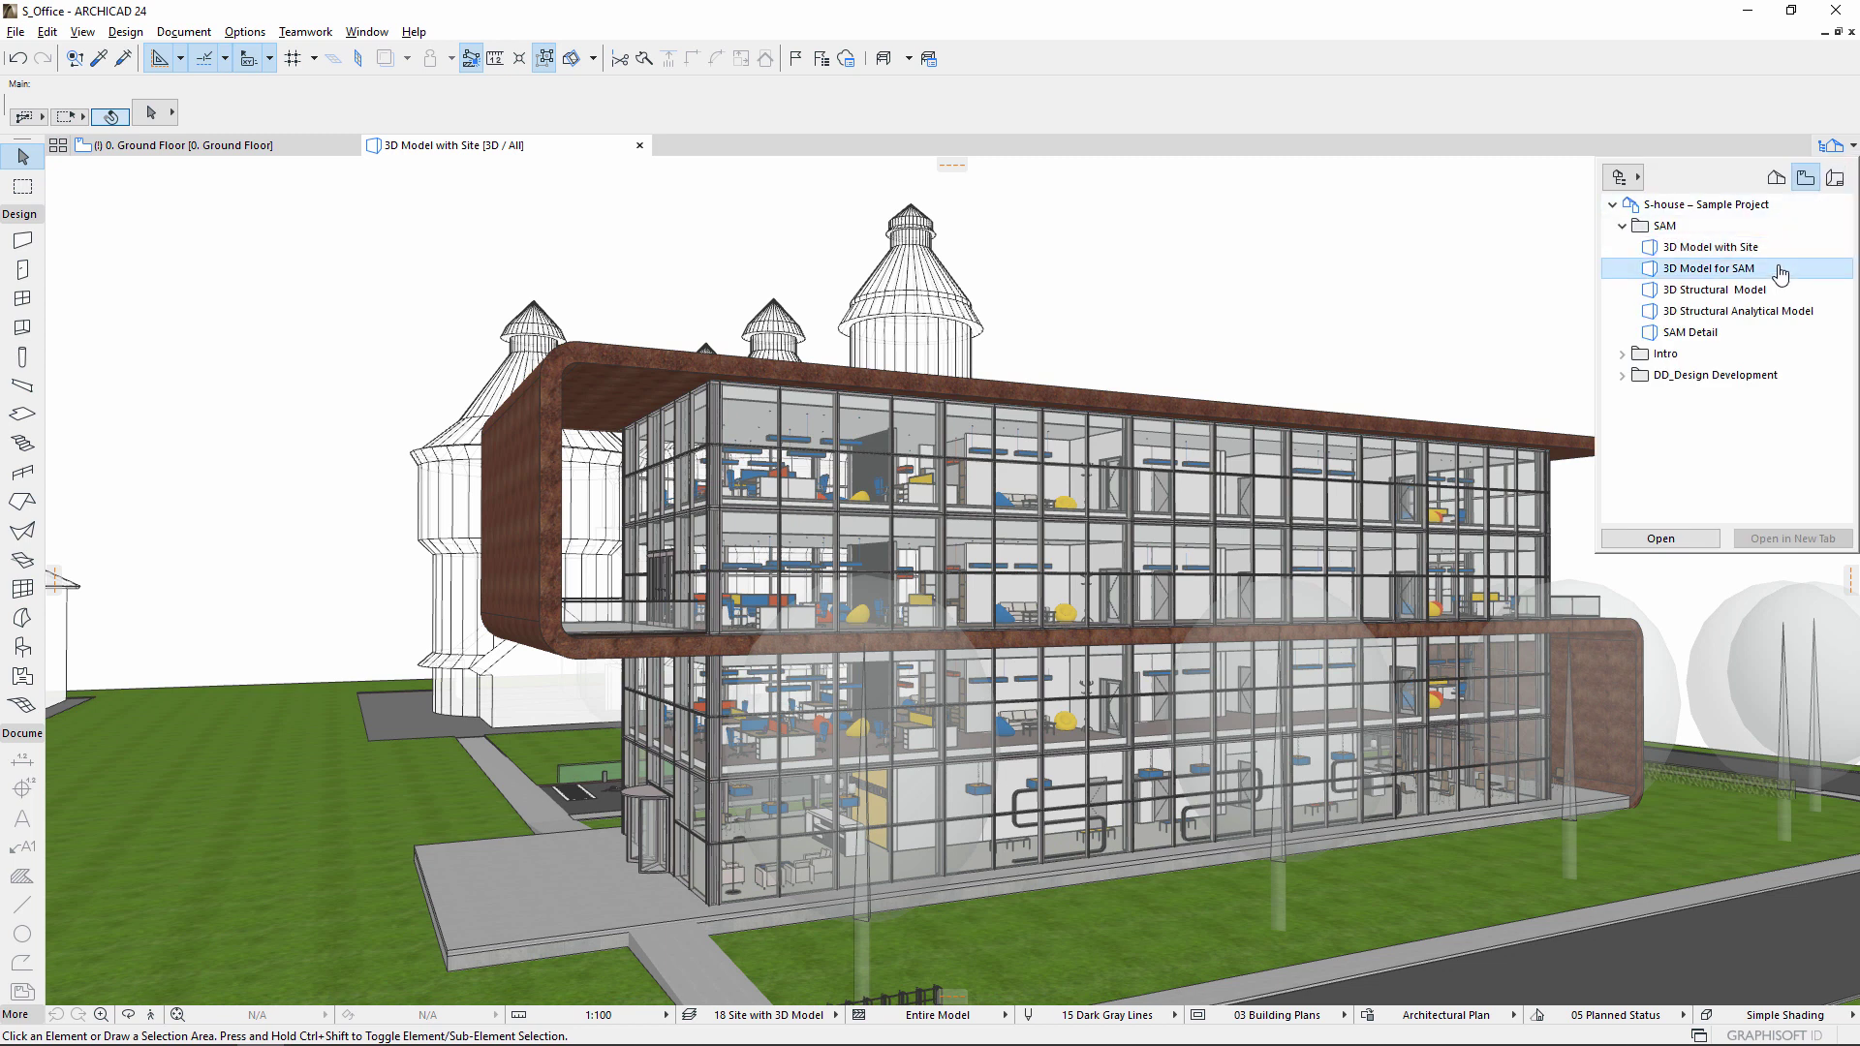
{"action": "double_click", "coordinate": [1780, 272]}
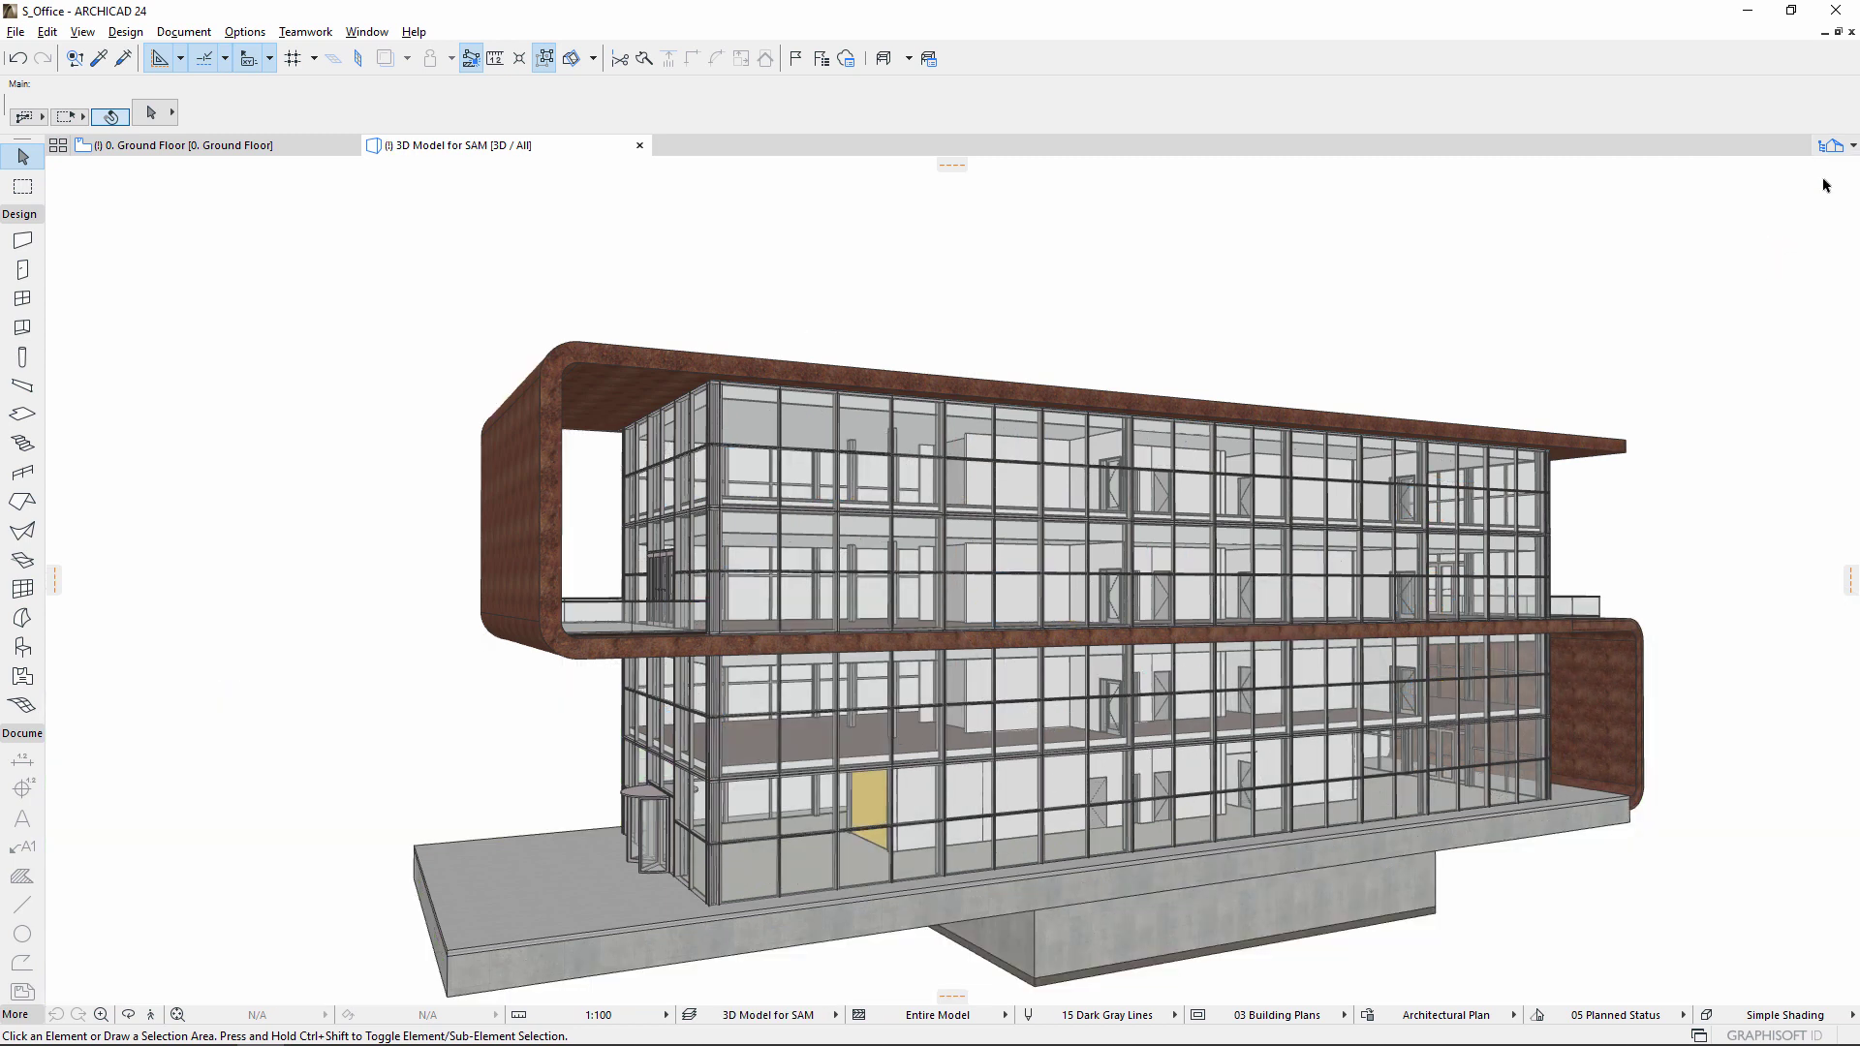
{"action": "left_click", "coordinate": [1853, 147]}
{"action": "double_click", "coordinate": [1743, 292]}
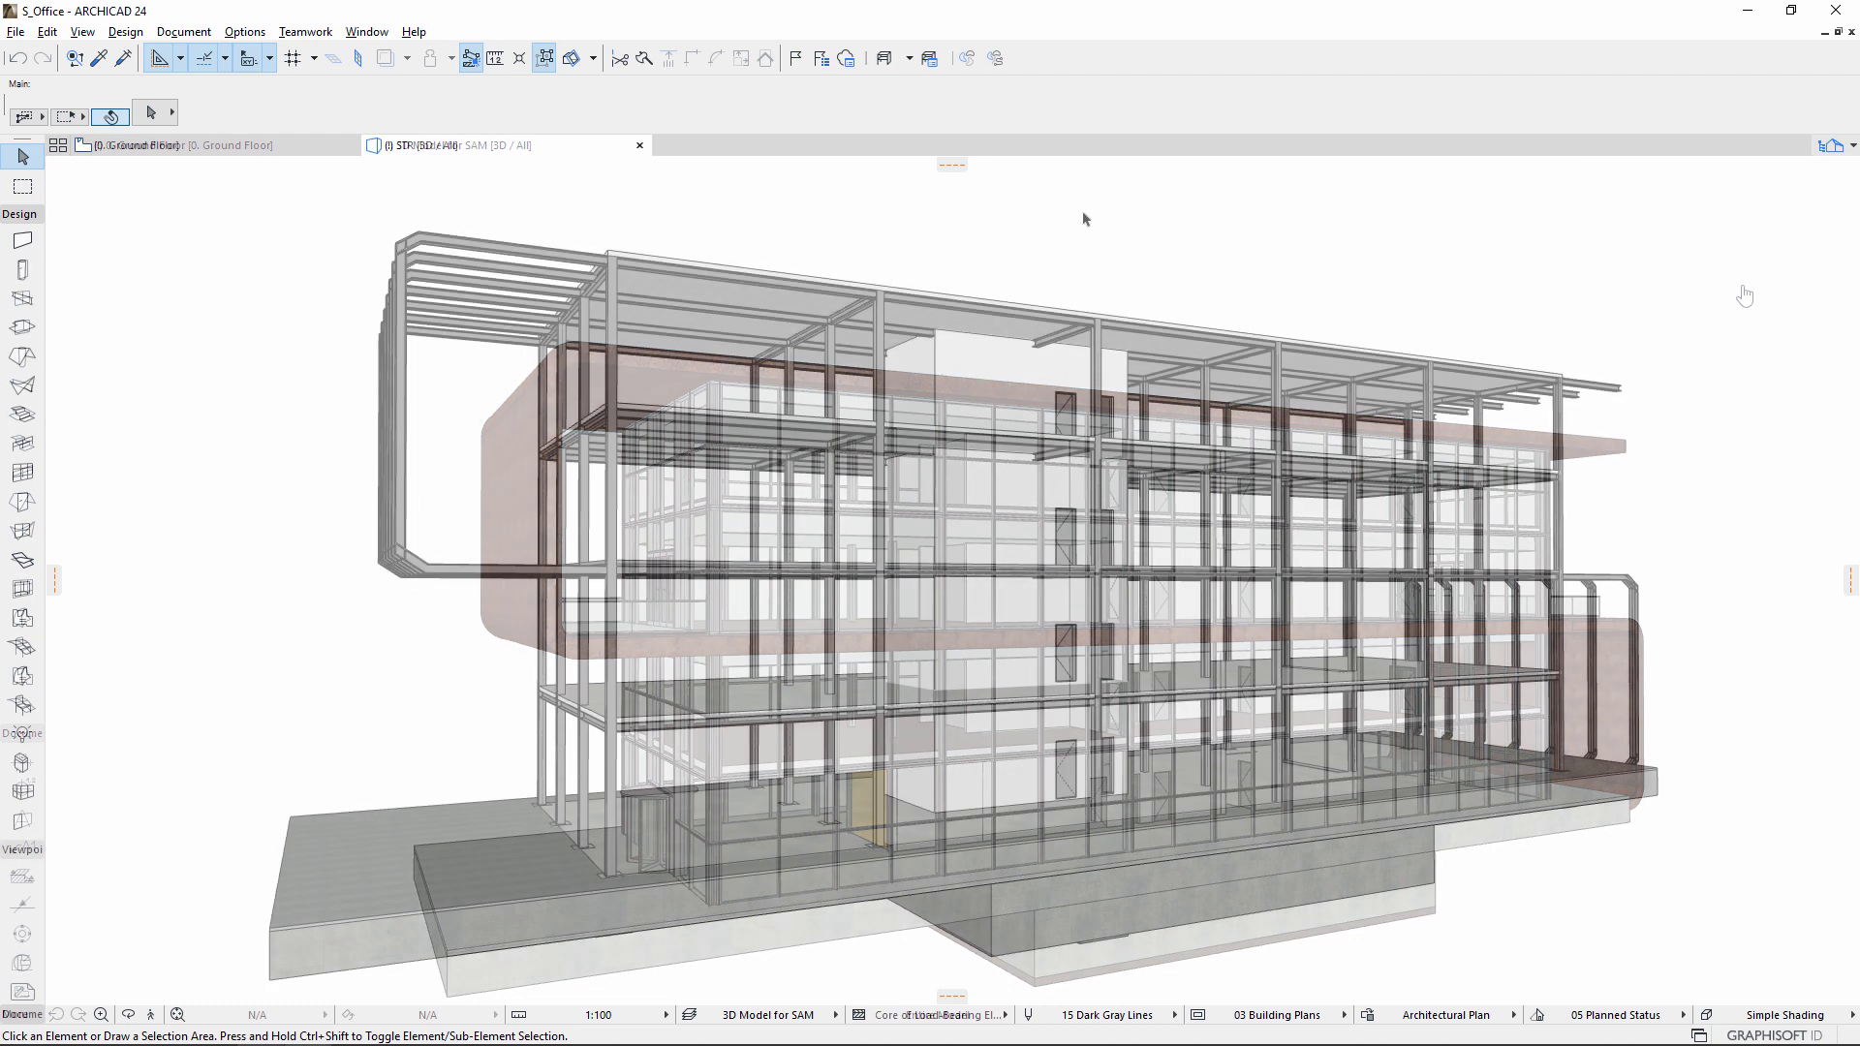
Apply Structural Engineering Profile 24 from Options > Work Environment > Apply Profile.
{"action": "left_click", "coordinate": [245, 32]}
{"action": "mouse_move", "coordinate": [325, 237]}
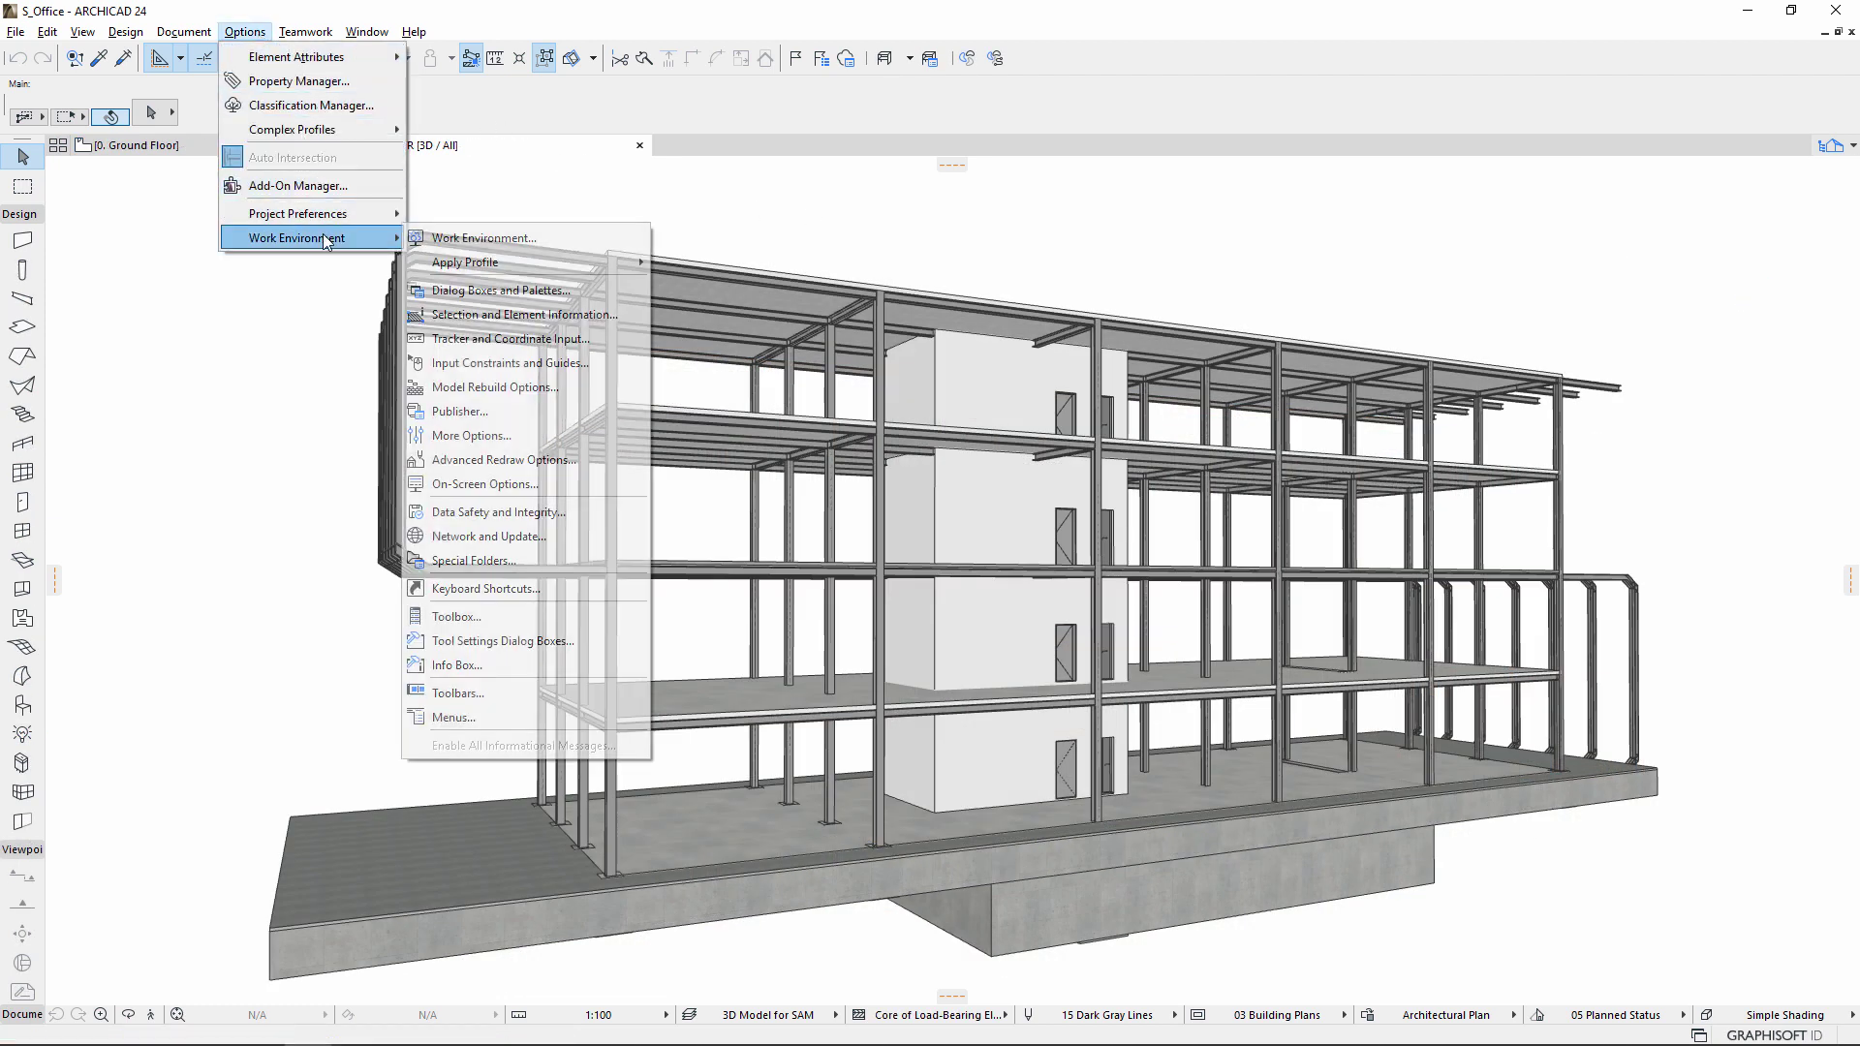
{"action": "mouse_move", "coordinate": [542, 262]}
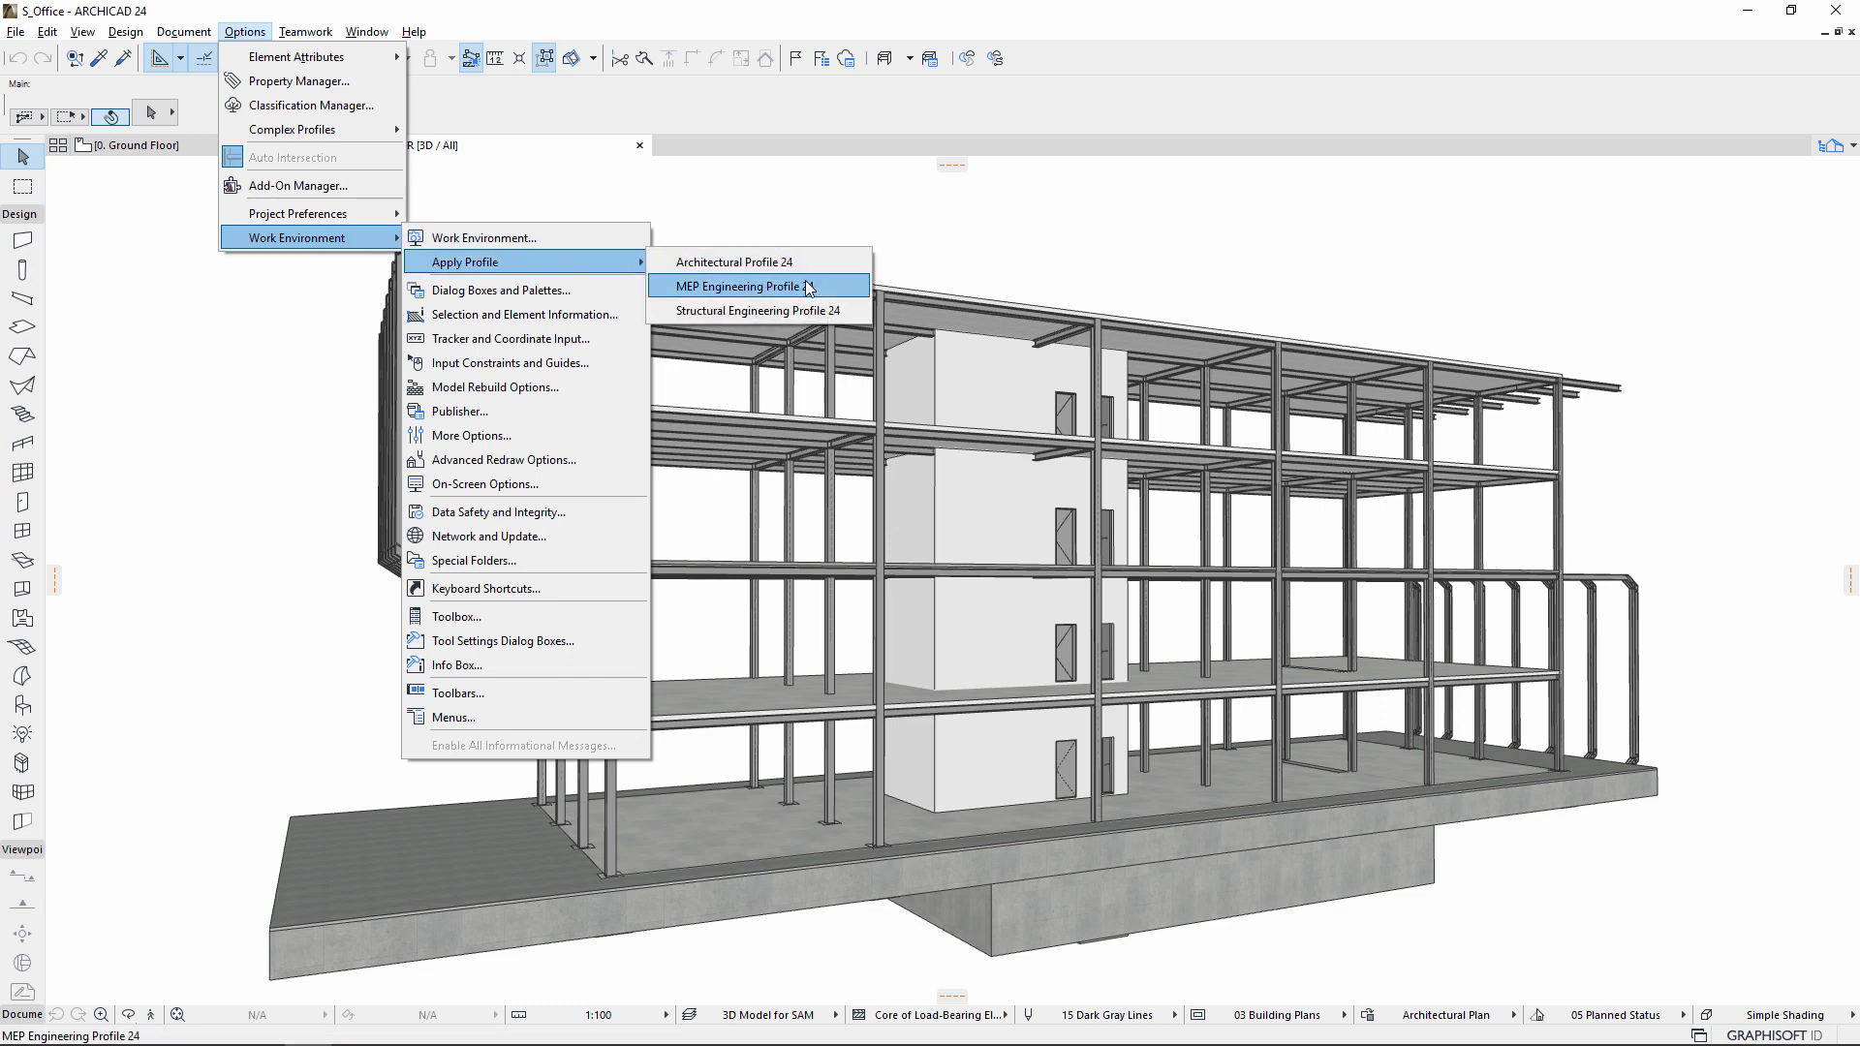
{"action": "left_click", "coordinate": [857, 312]}
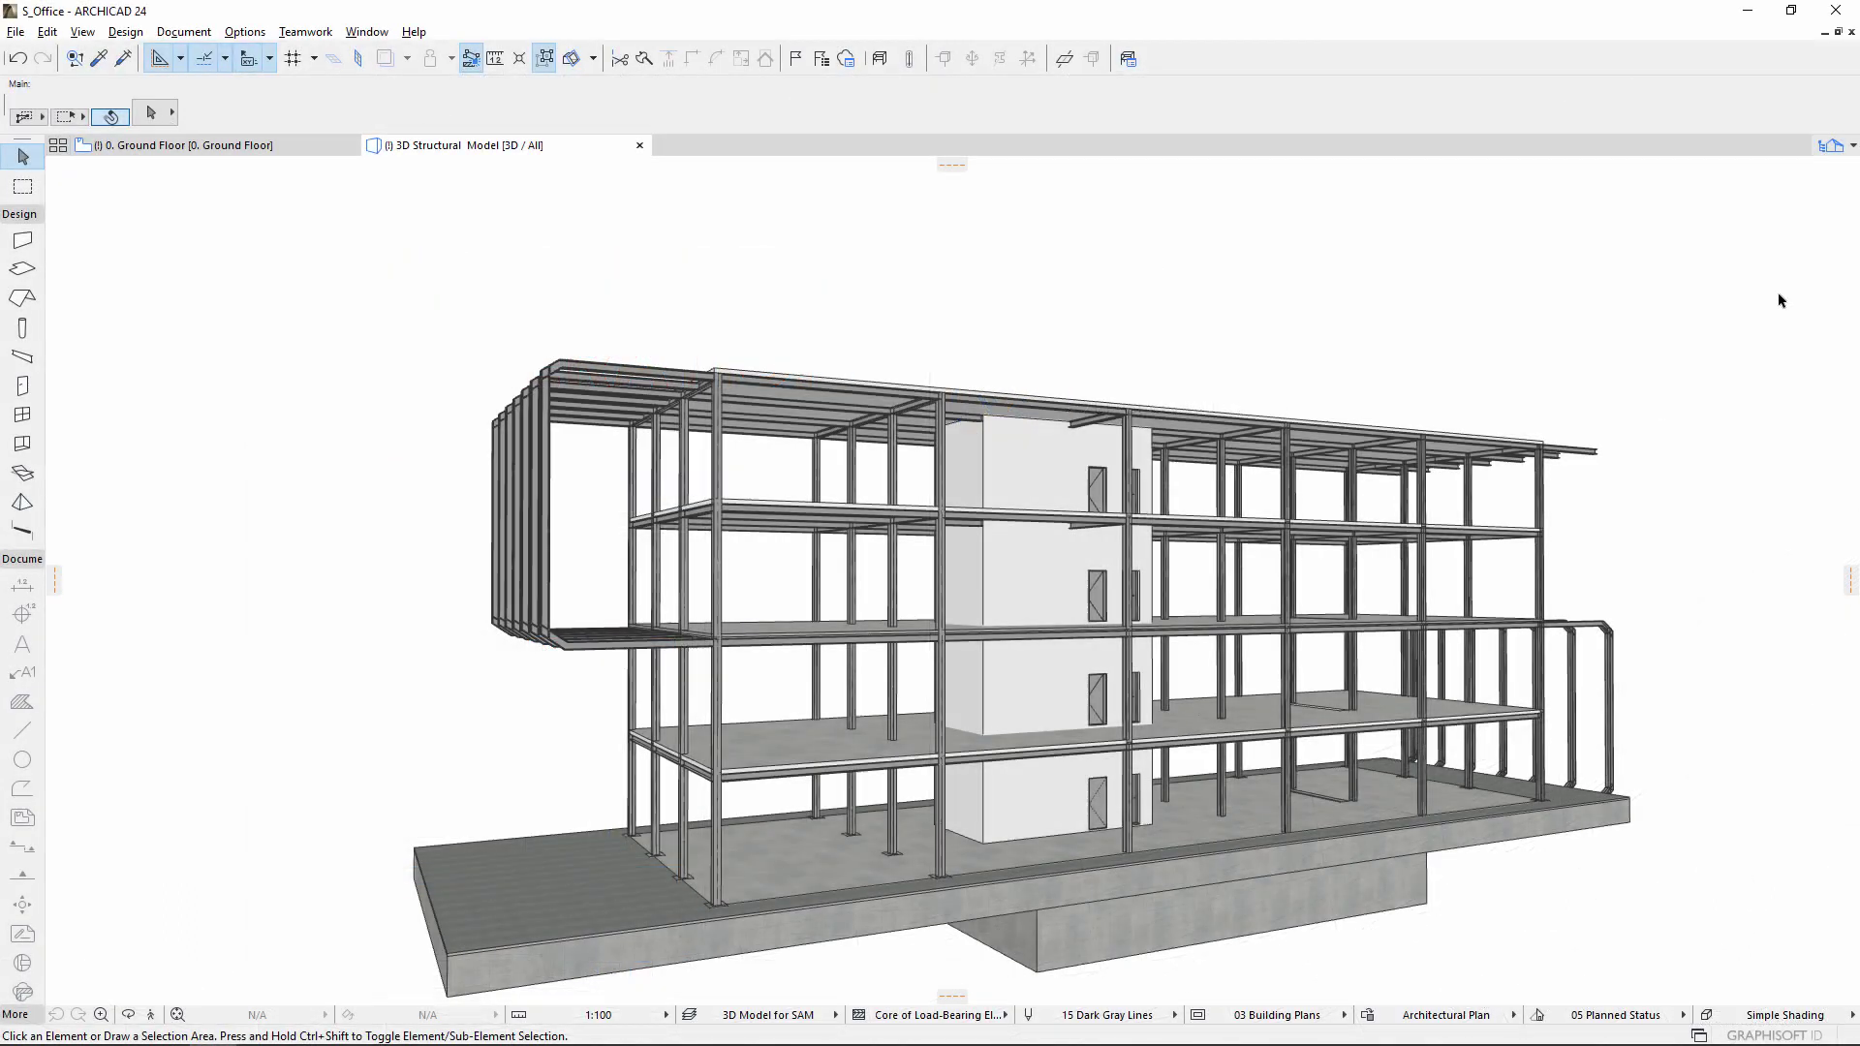
Show the structural model in X-ray with analytical member lines and member-end nodes, kept translucent.
{"action": "left_click", "coordinate": [880, 60]}
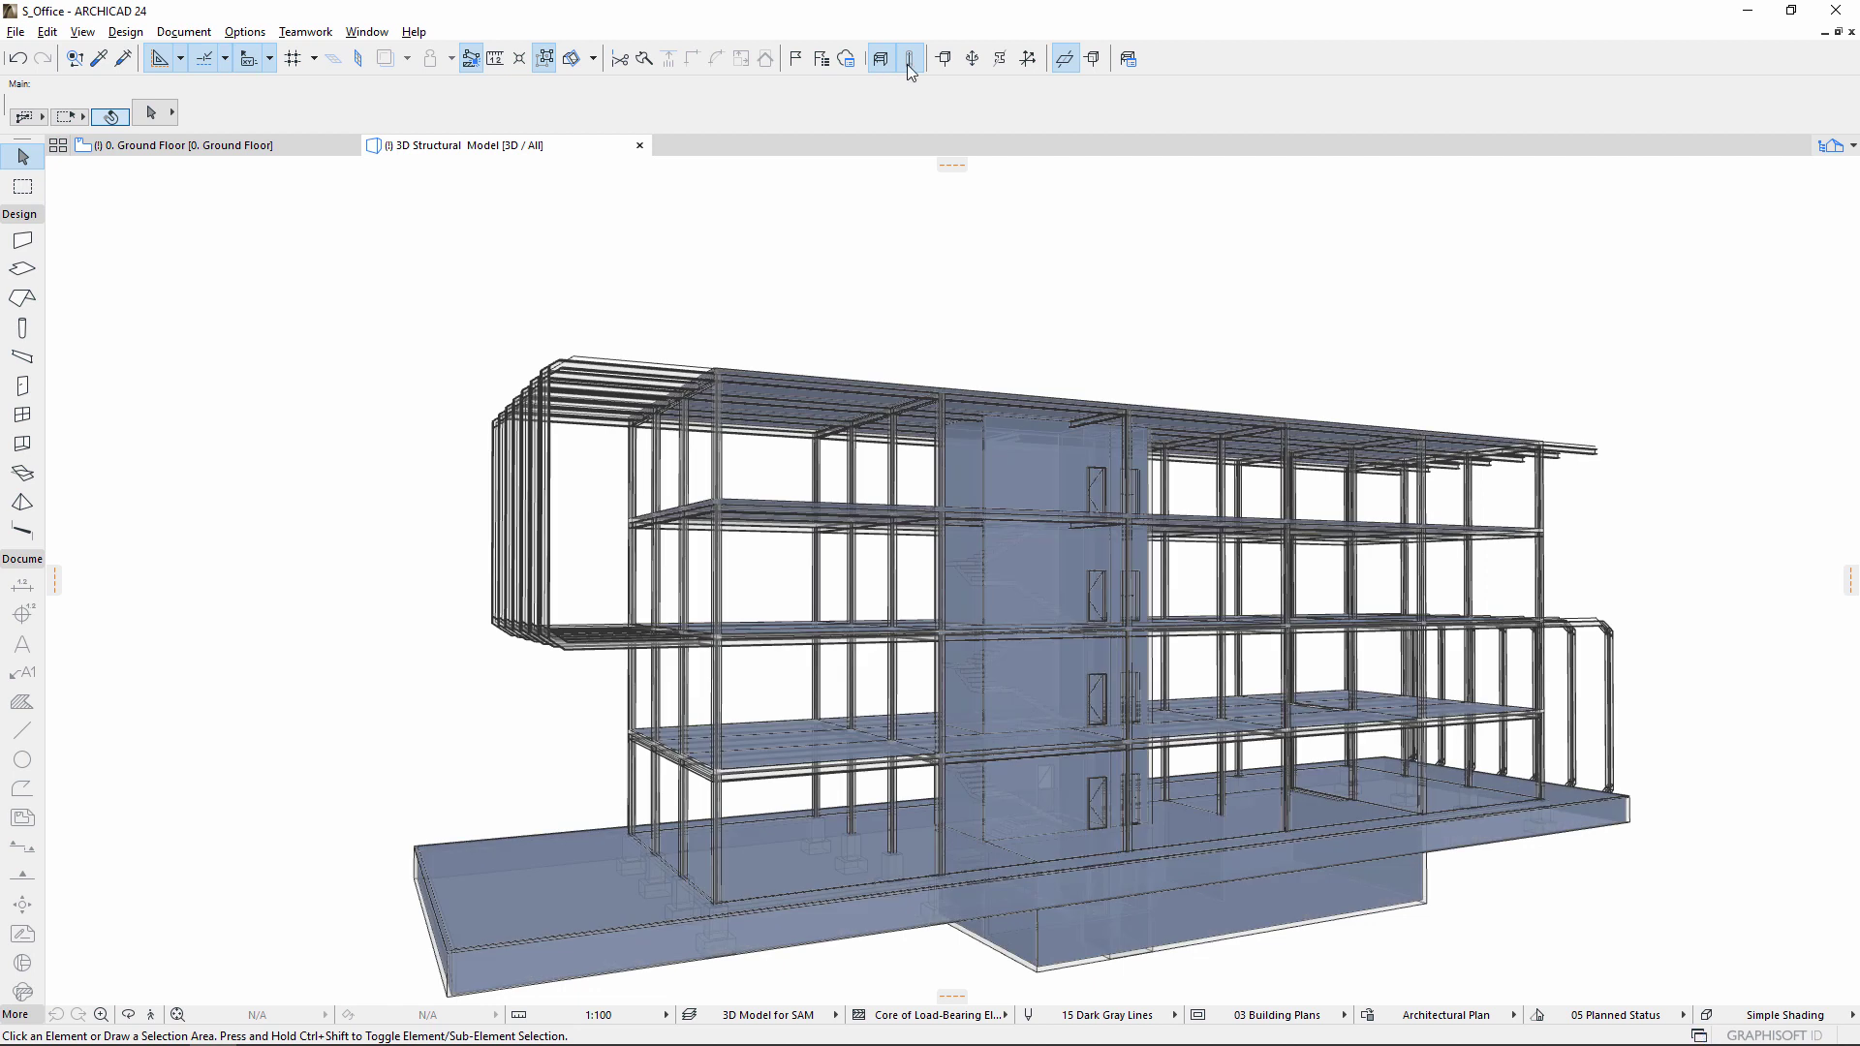
{"action": "left_click", "coordinate": [909, 60]}
{"action": "left_click", "coordinate": [908, 60]}
{"action": "left_click", "coordinate": [909, 60]}
{"action": "left_click", "coordinate": [946, 60]}
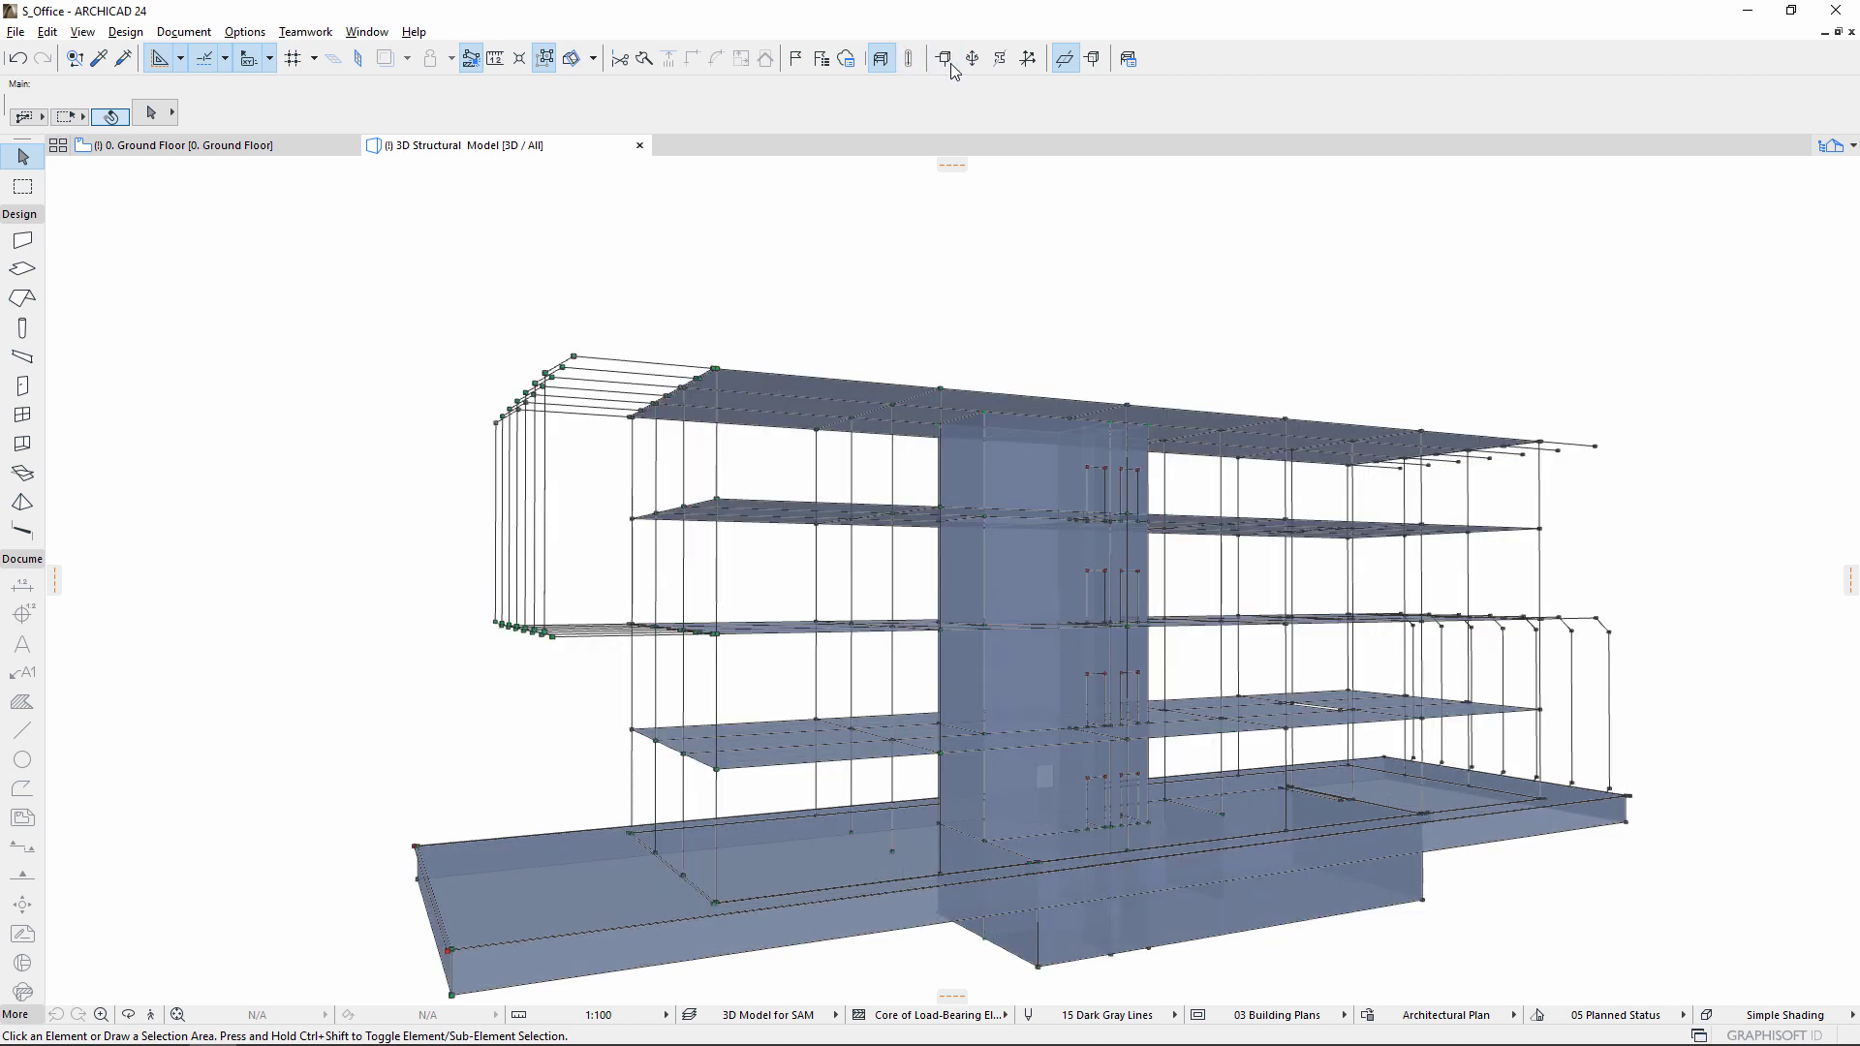
{"action": "left_click", "coordinate": [952, 66]}
{"action": "left_click", "coordinate": [951, 62]}
{"action": "left_click", "coordinate": [1063, 66]}
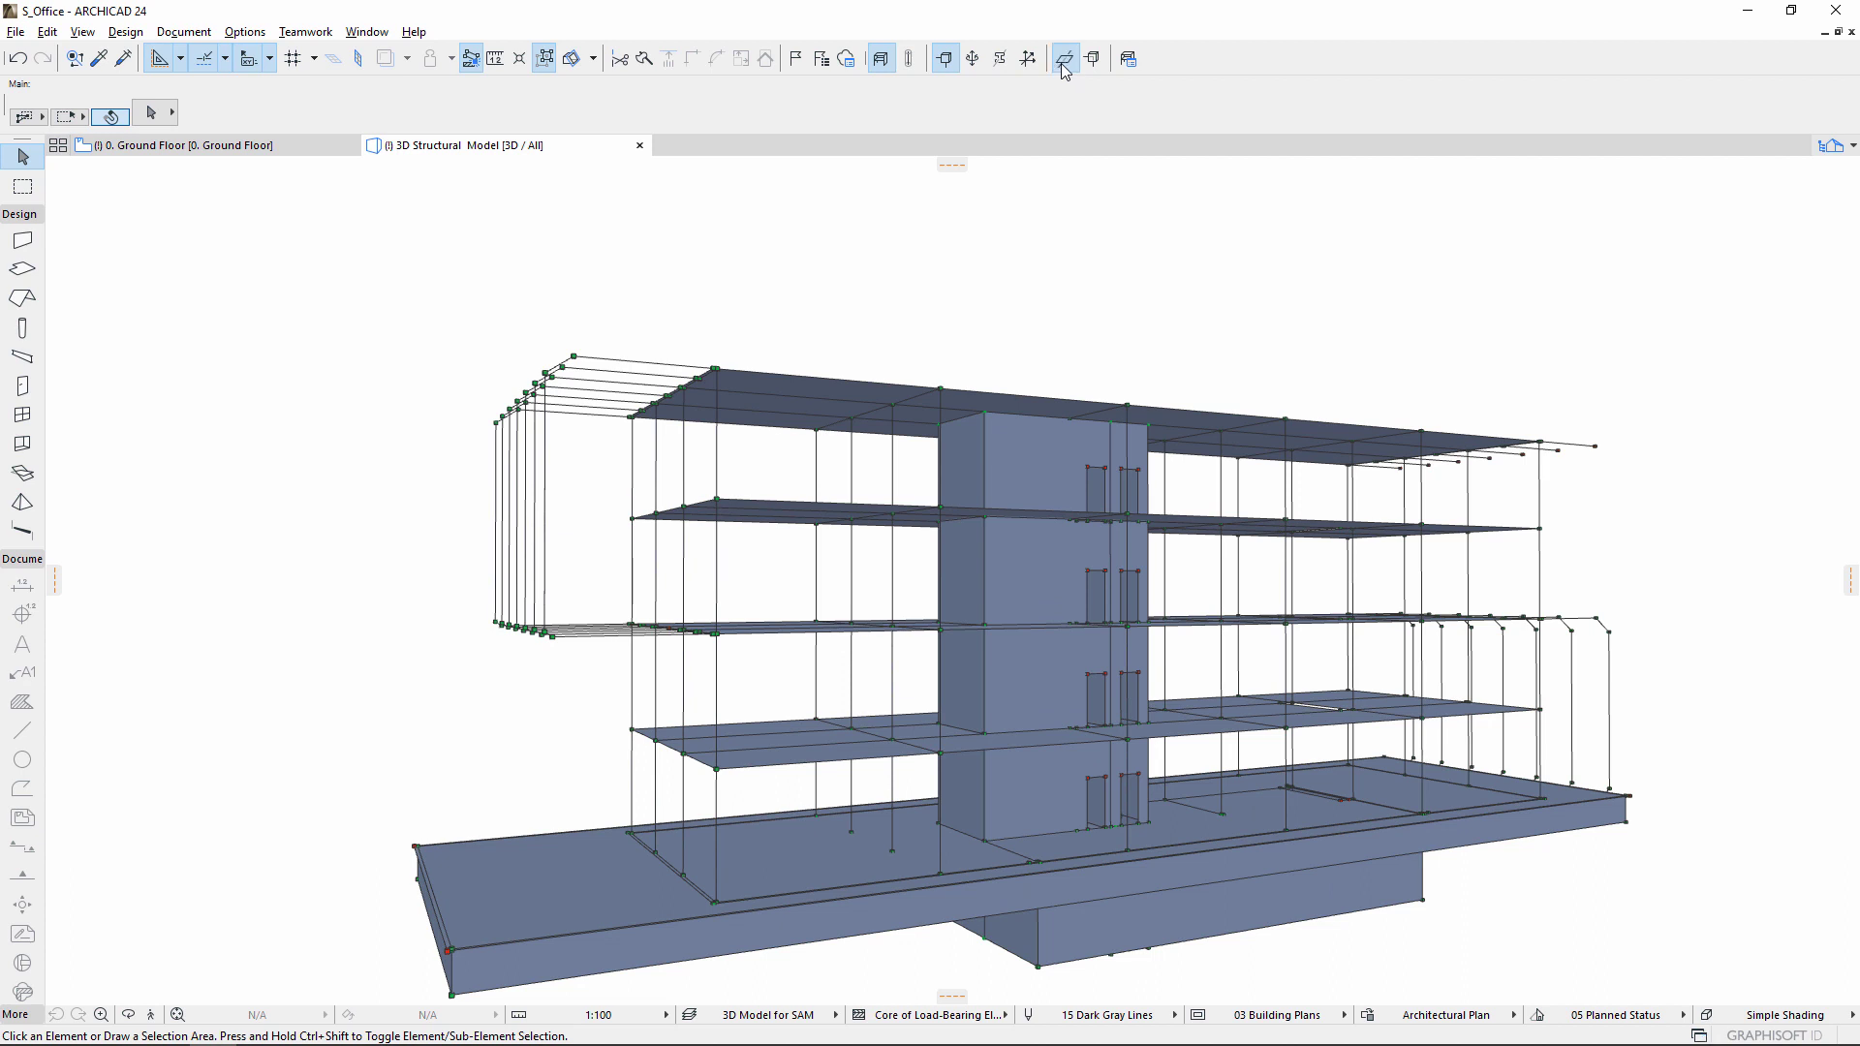
{"action": "left_click", "coordinate": [1063, 62]}
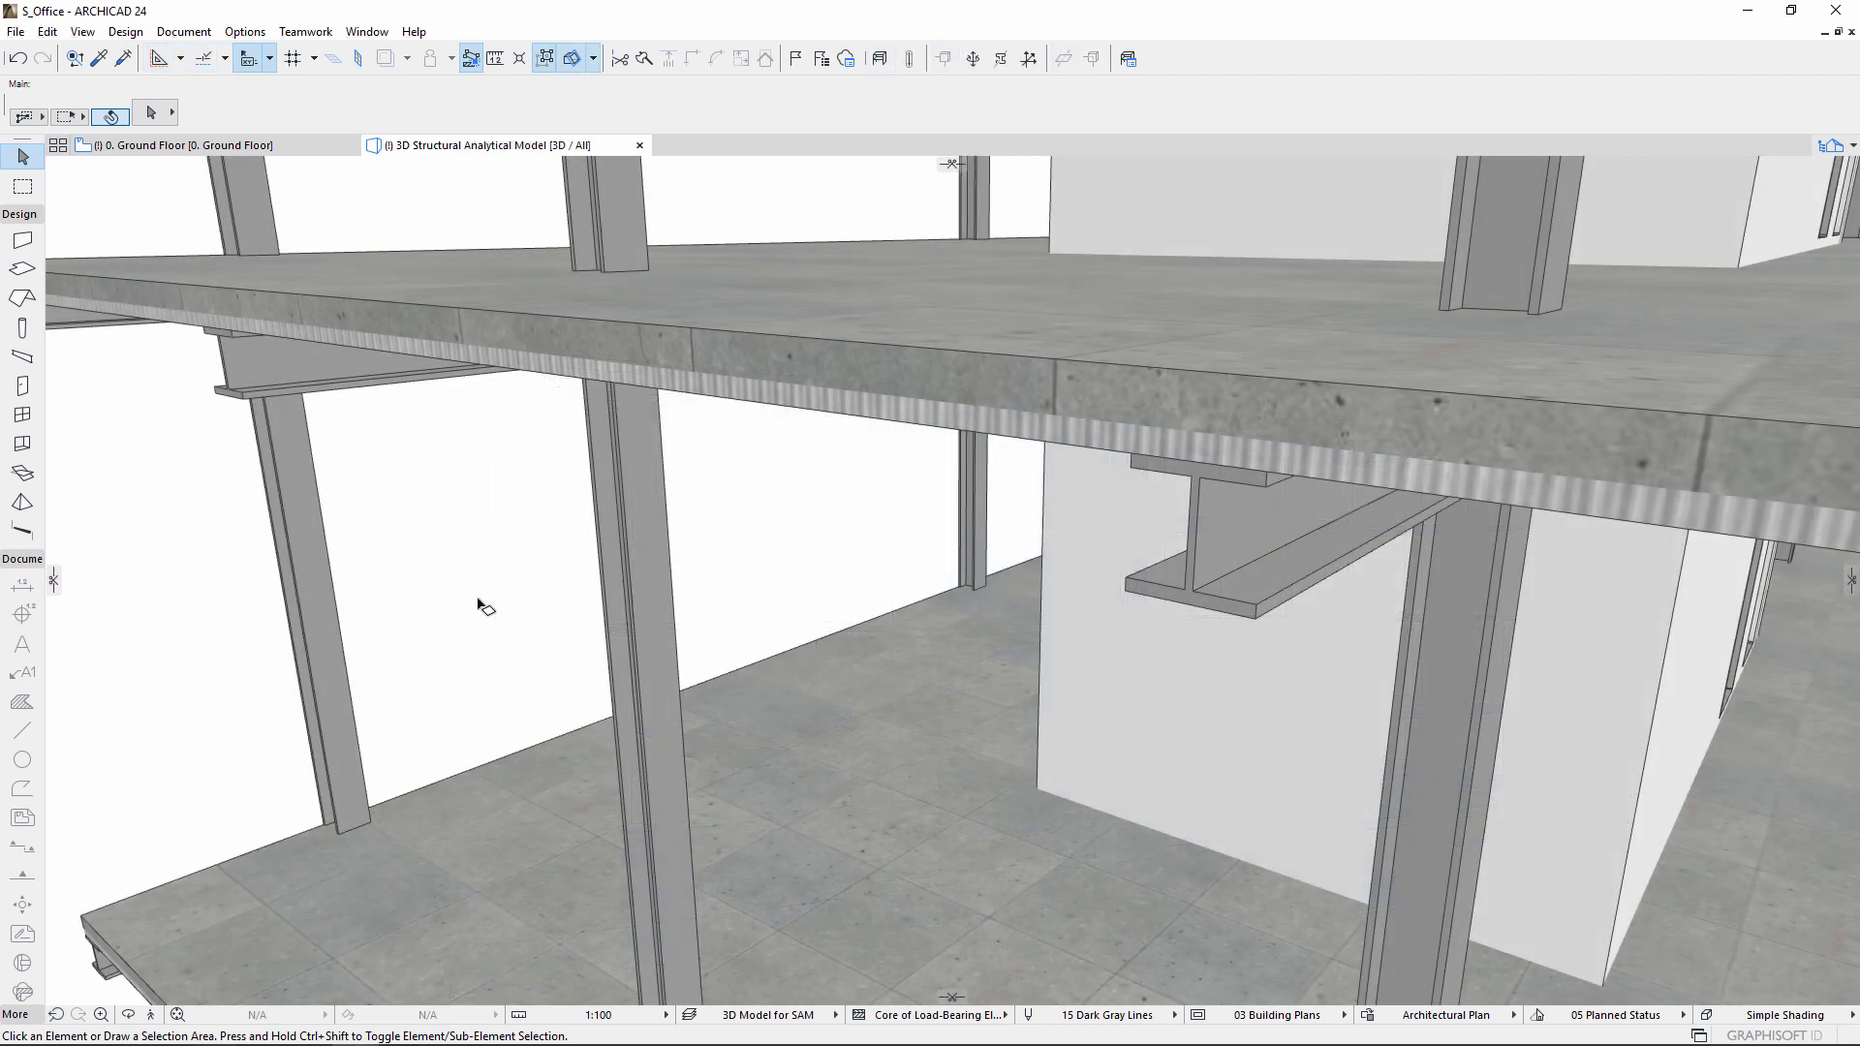
Select the steel beam under the slab and isolate it in 3D with its analytical line.
{"action": "left_click", "coordinate": [1144, 593]}
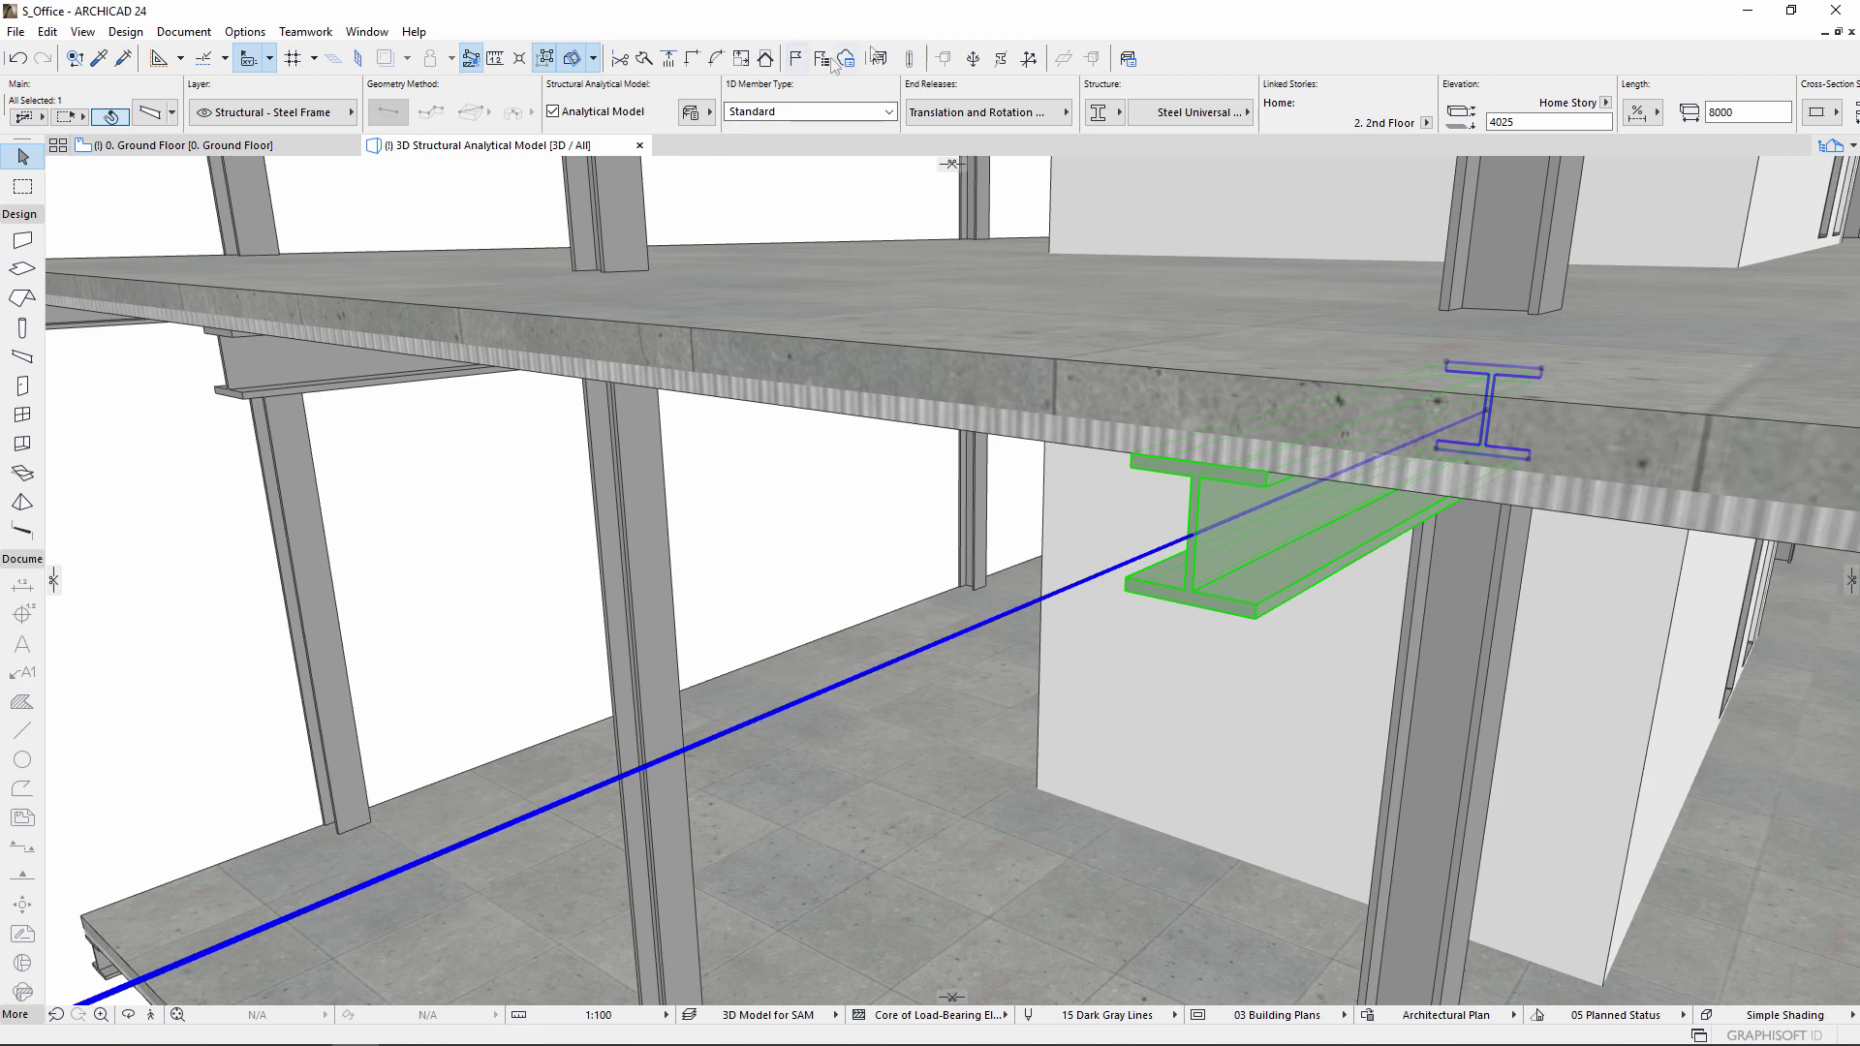
{"action": "left_click", "coordinate": [879, 58]}
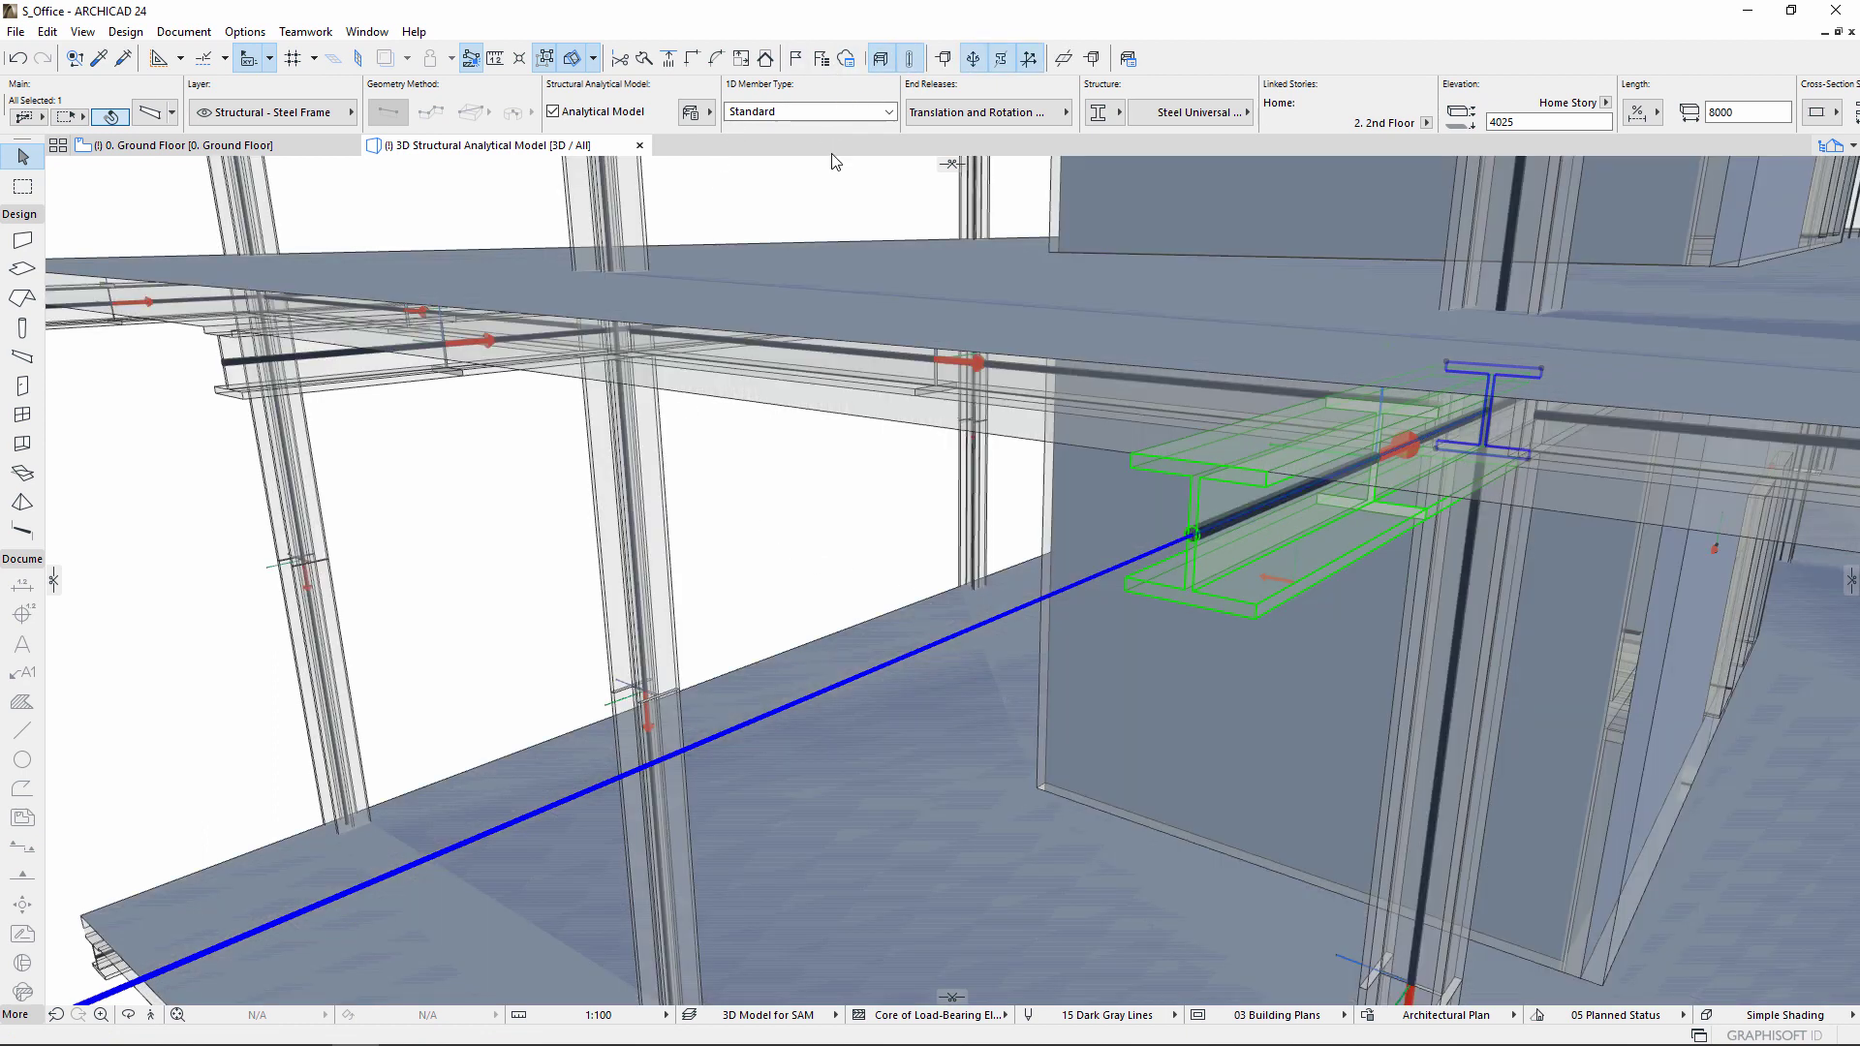
{"action": "left_click", "coordinate": [909, 60]}
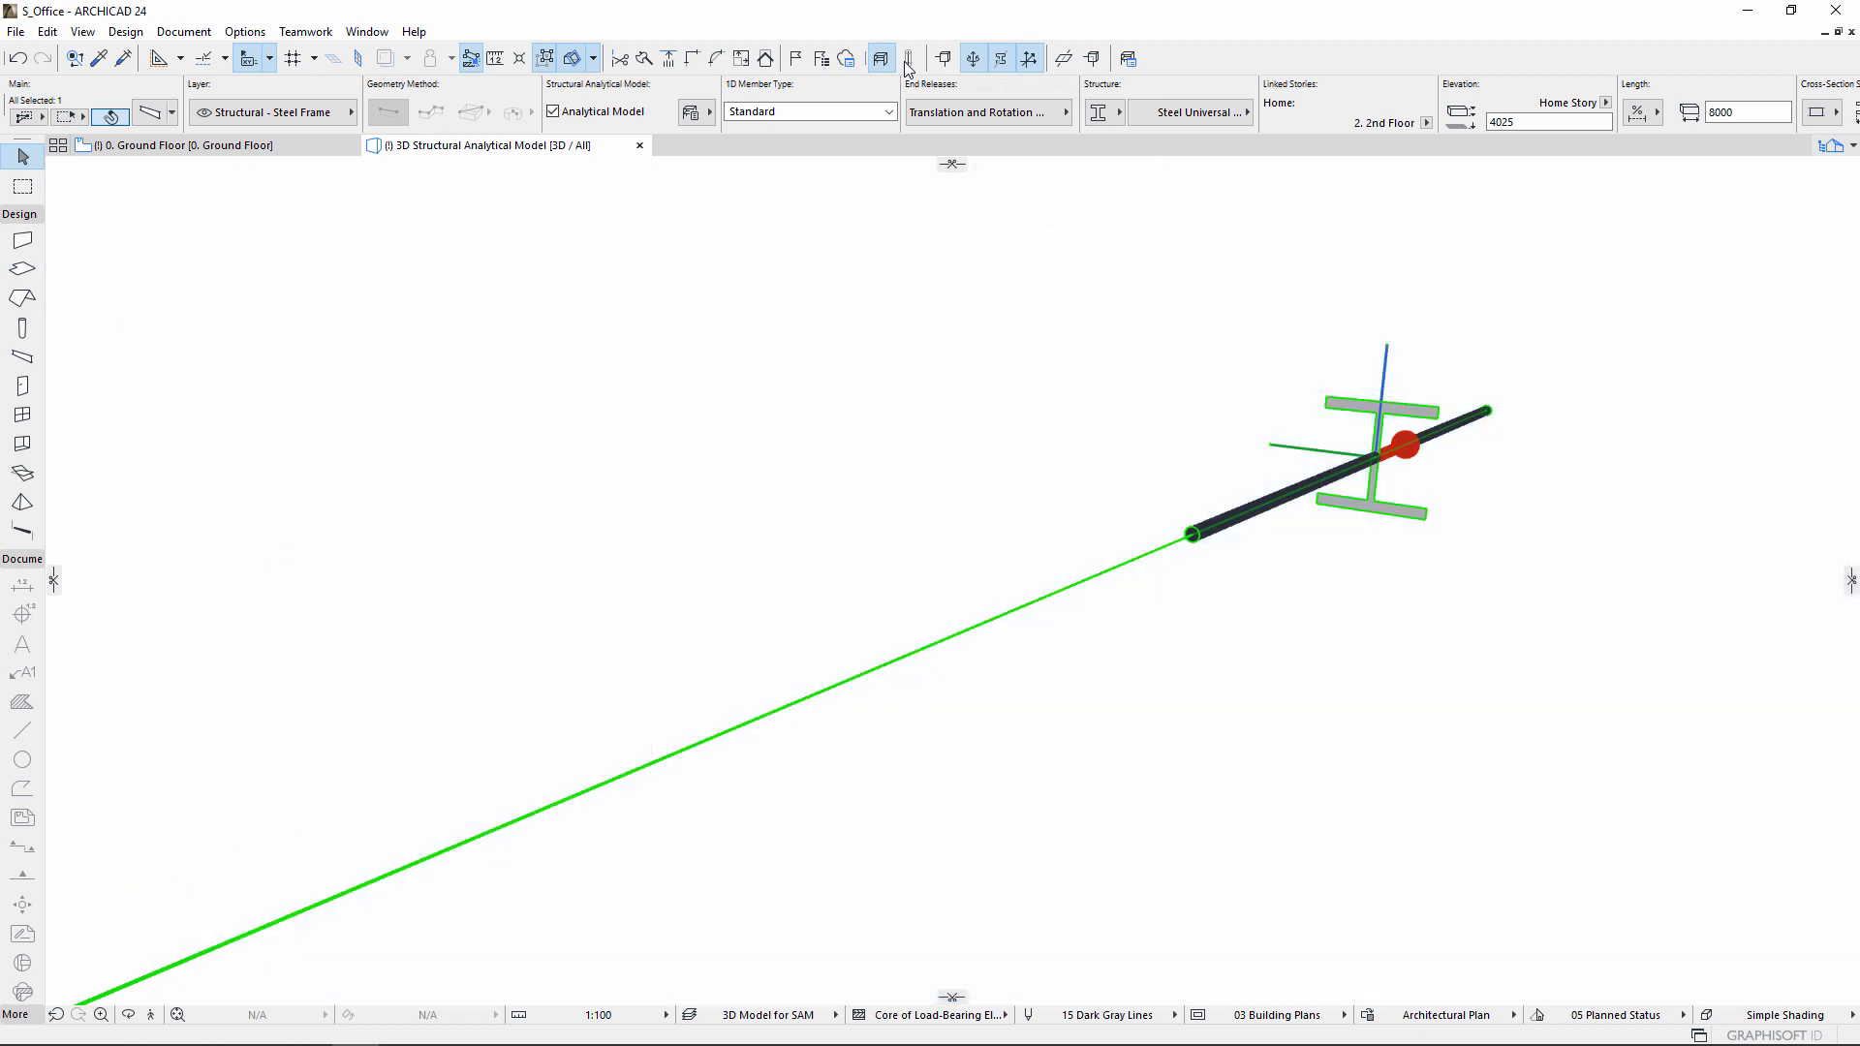
{"action": "left_click", "coordinate": [908, 64]}
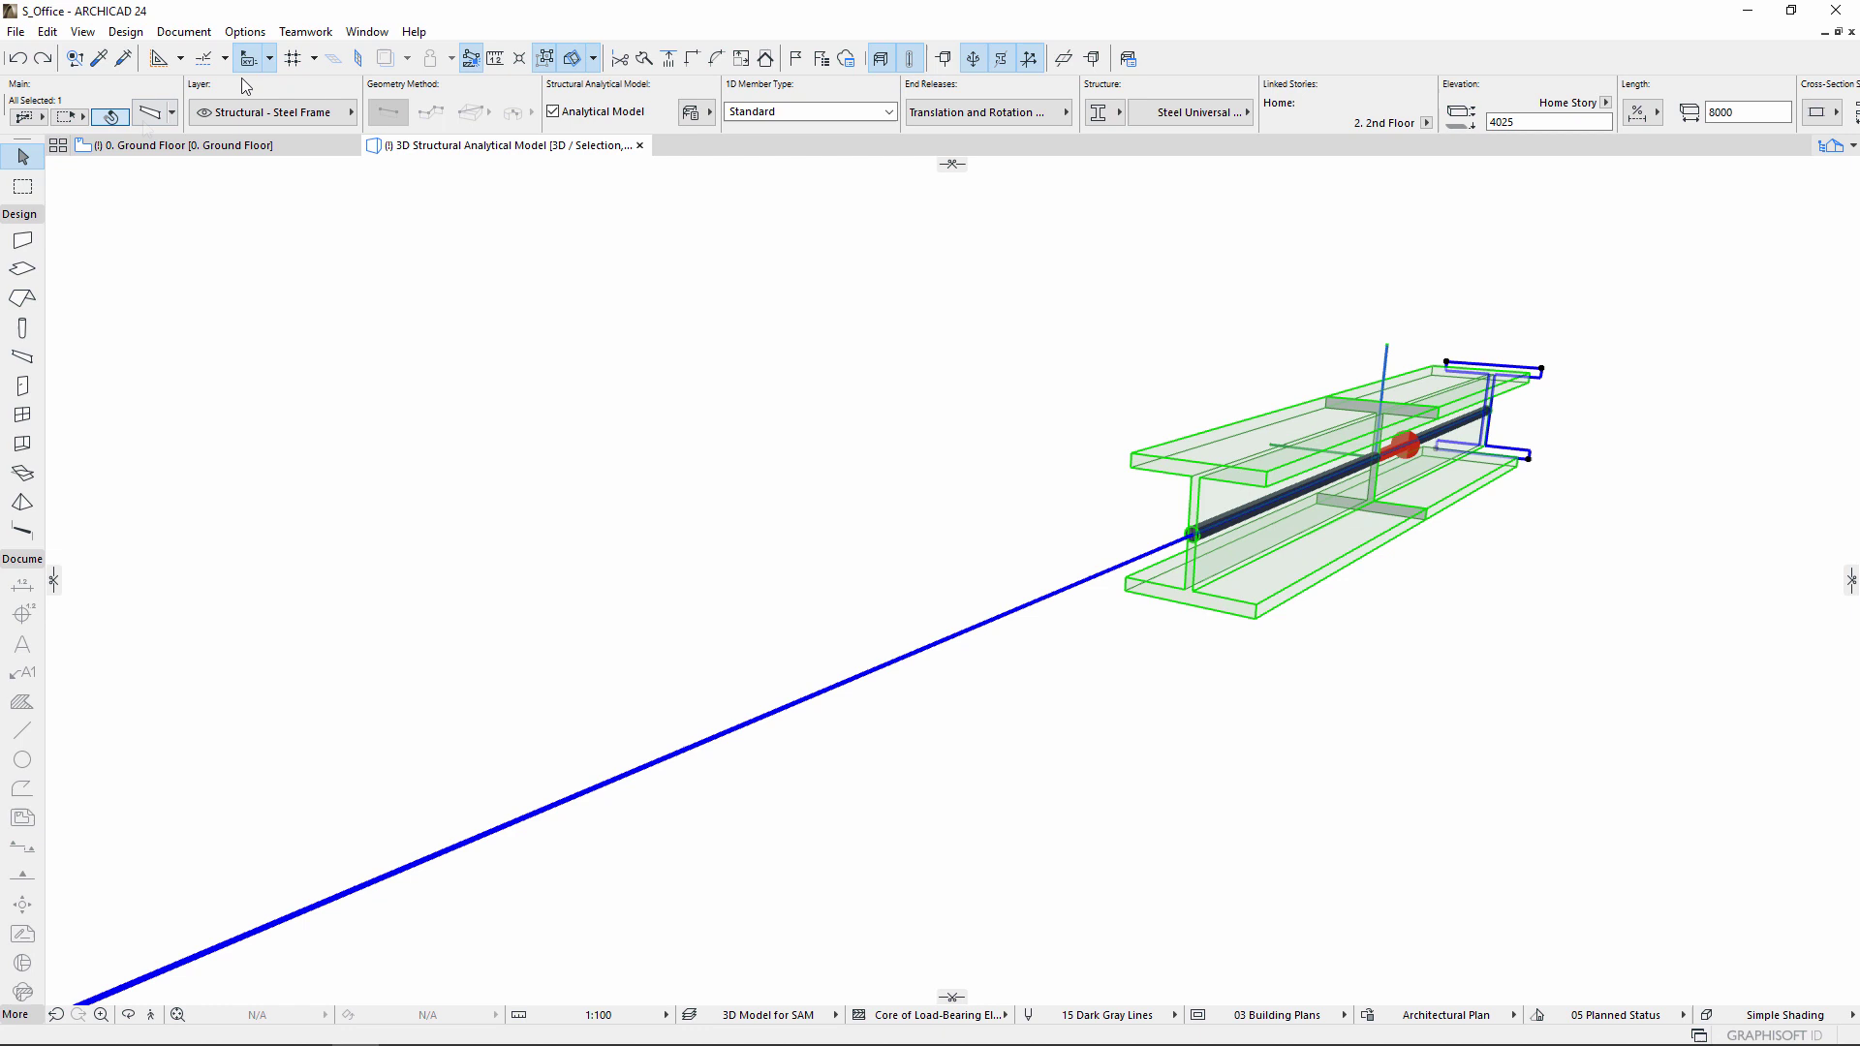
Anchor the beam's analytical axis at the top-centre of its section with an ez offset of -200.
{"action": "key", "text": "ctrl+t"}
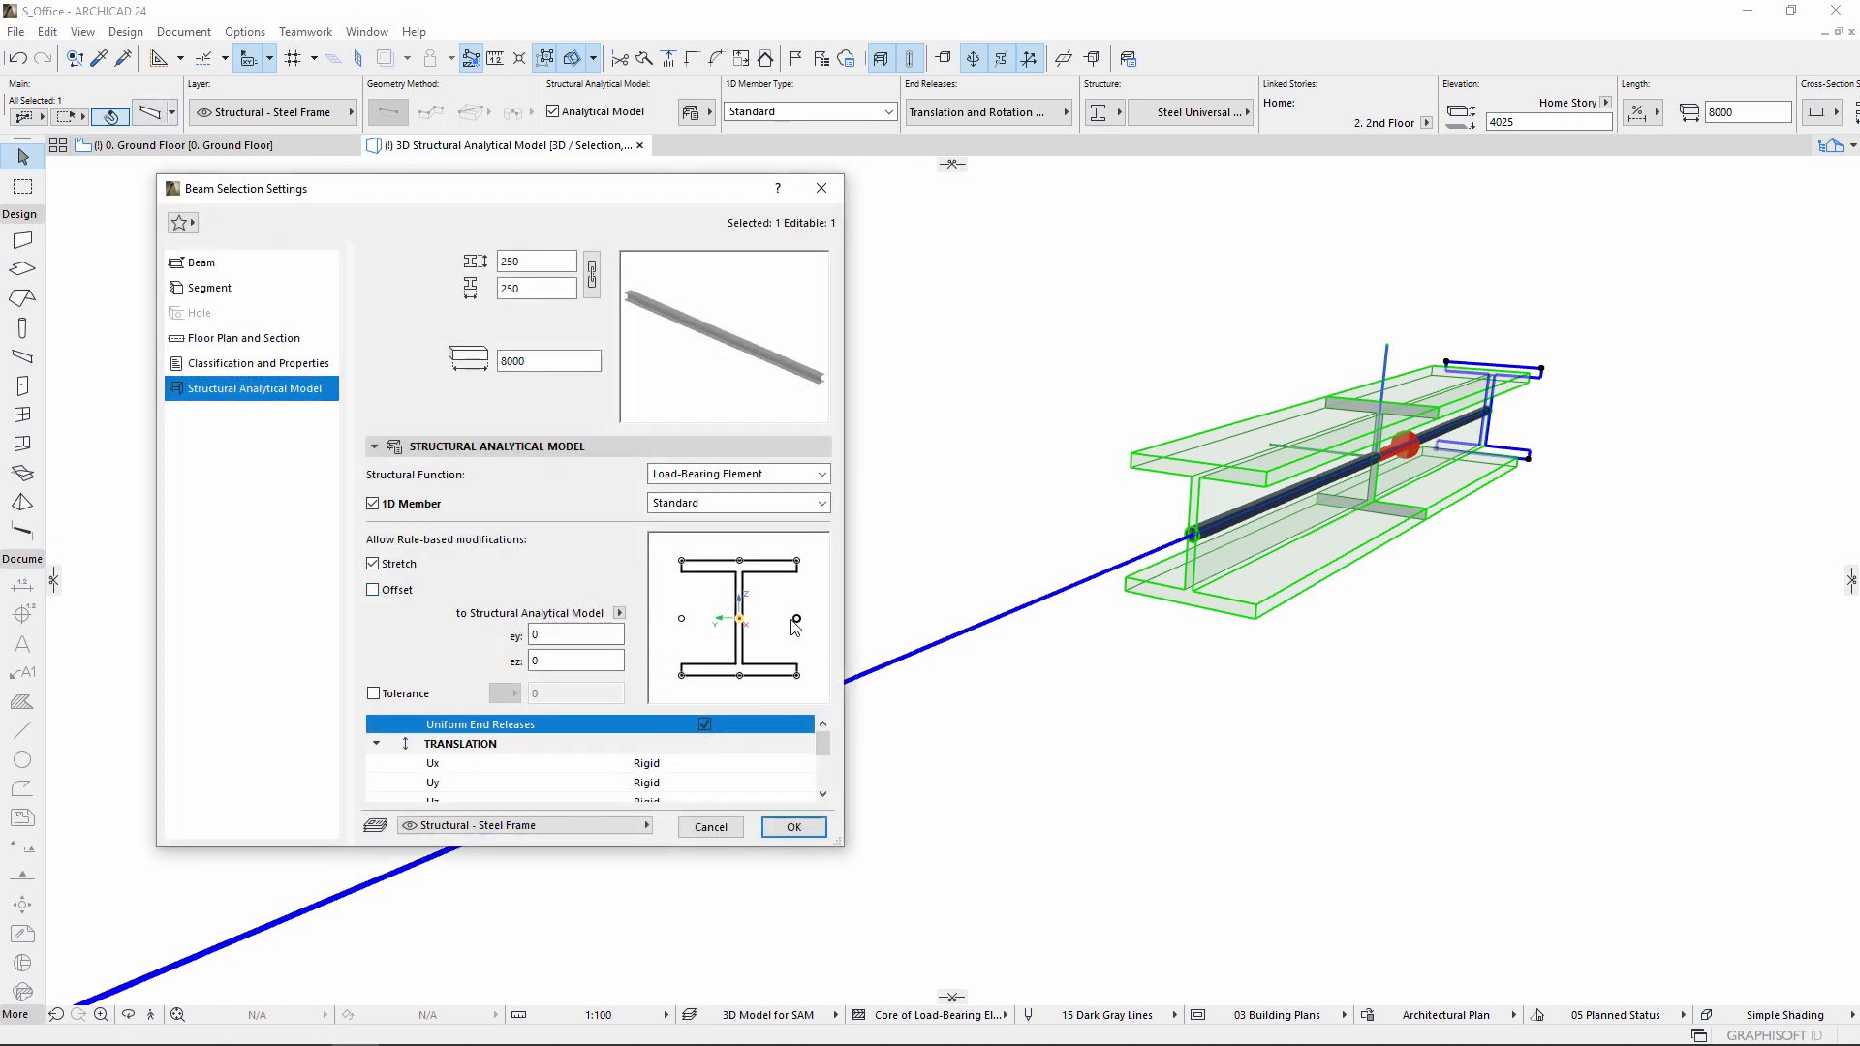
{"action": "left_click", "coordinate": [796, 619]}
{"action": "left_click", "coordinate": [740, 562]}
{"action": "double_click", "coordinate": [581, 661]}
{"action": "type", "text": "-200"}
{"action": "left_click", "coordinate": [792, 827]}
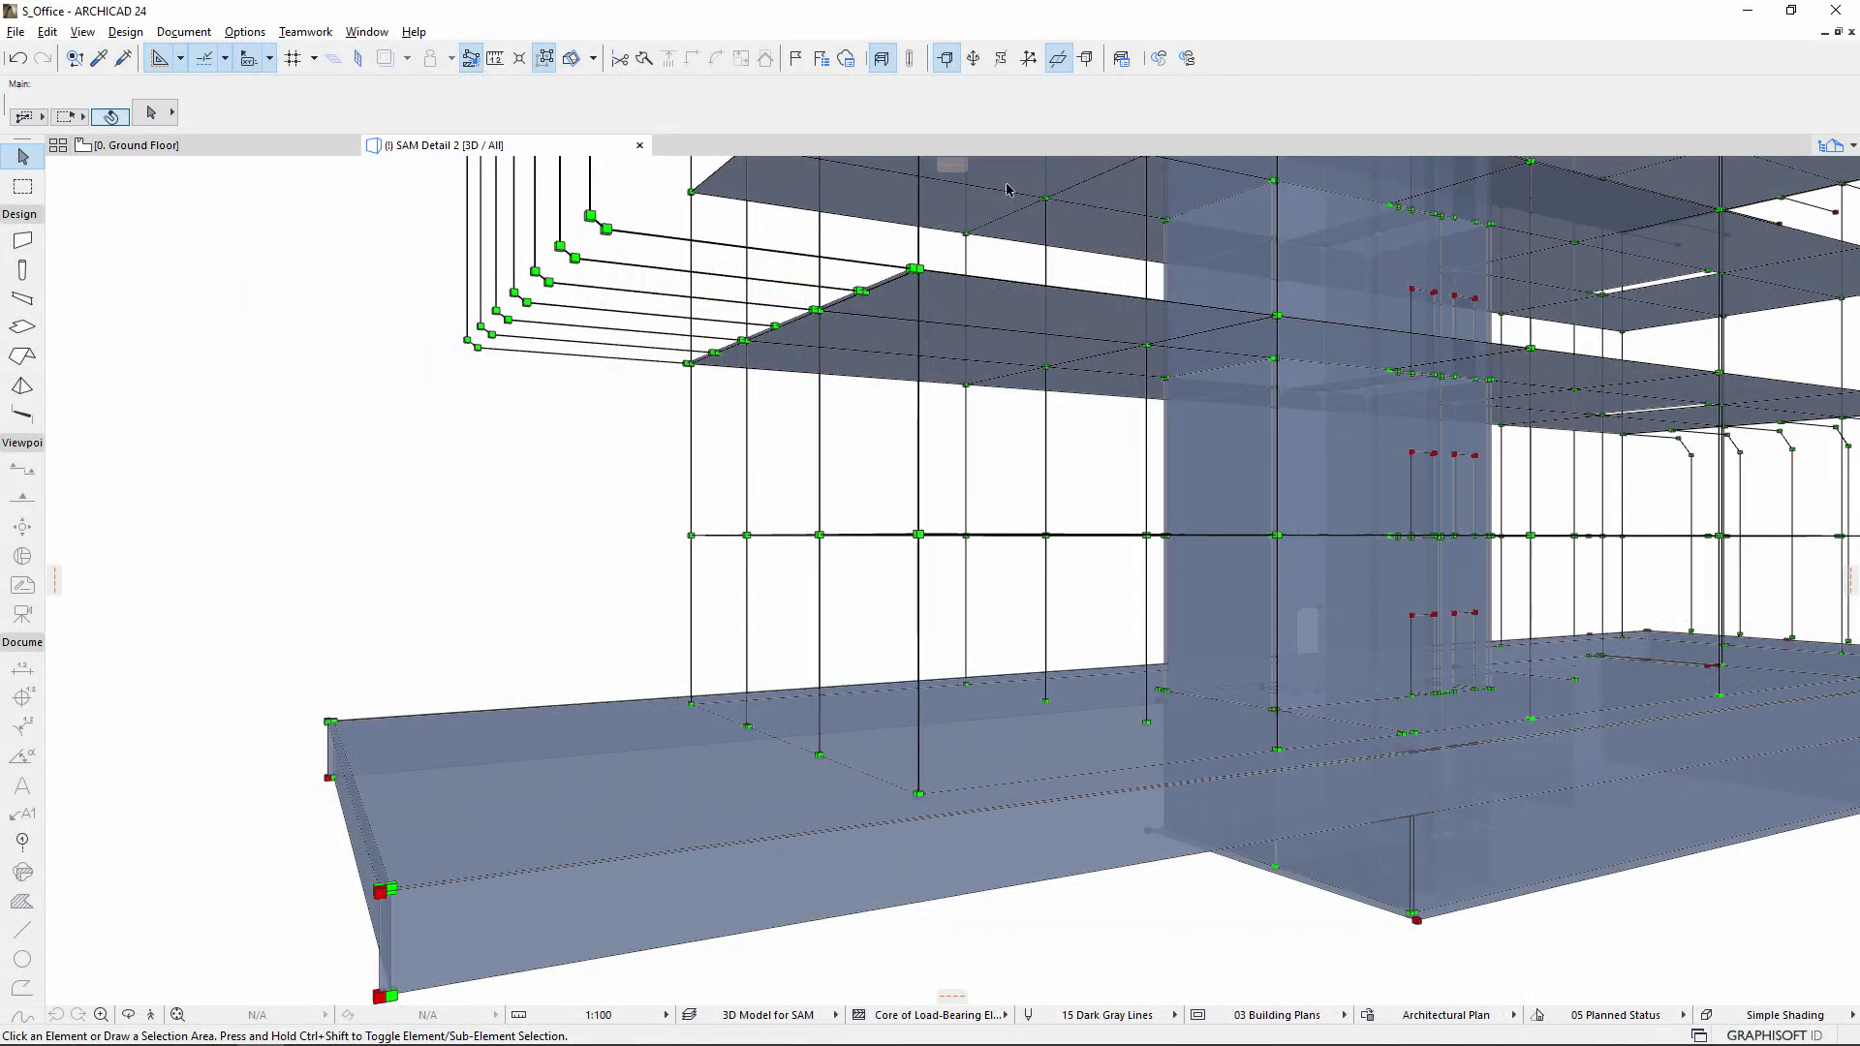
Add a Beam-to-Column generation rule using Offset toward the element with the highest core.
{"action": "left_click", "coordinate": [1122, 58]}
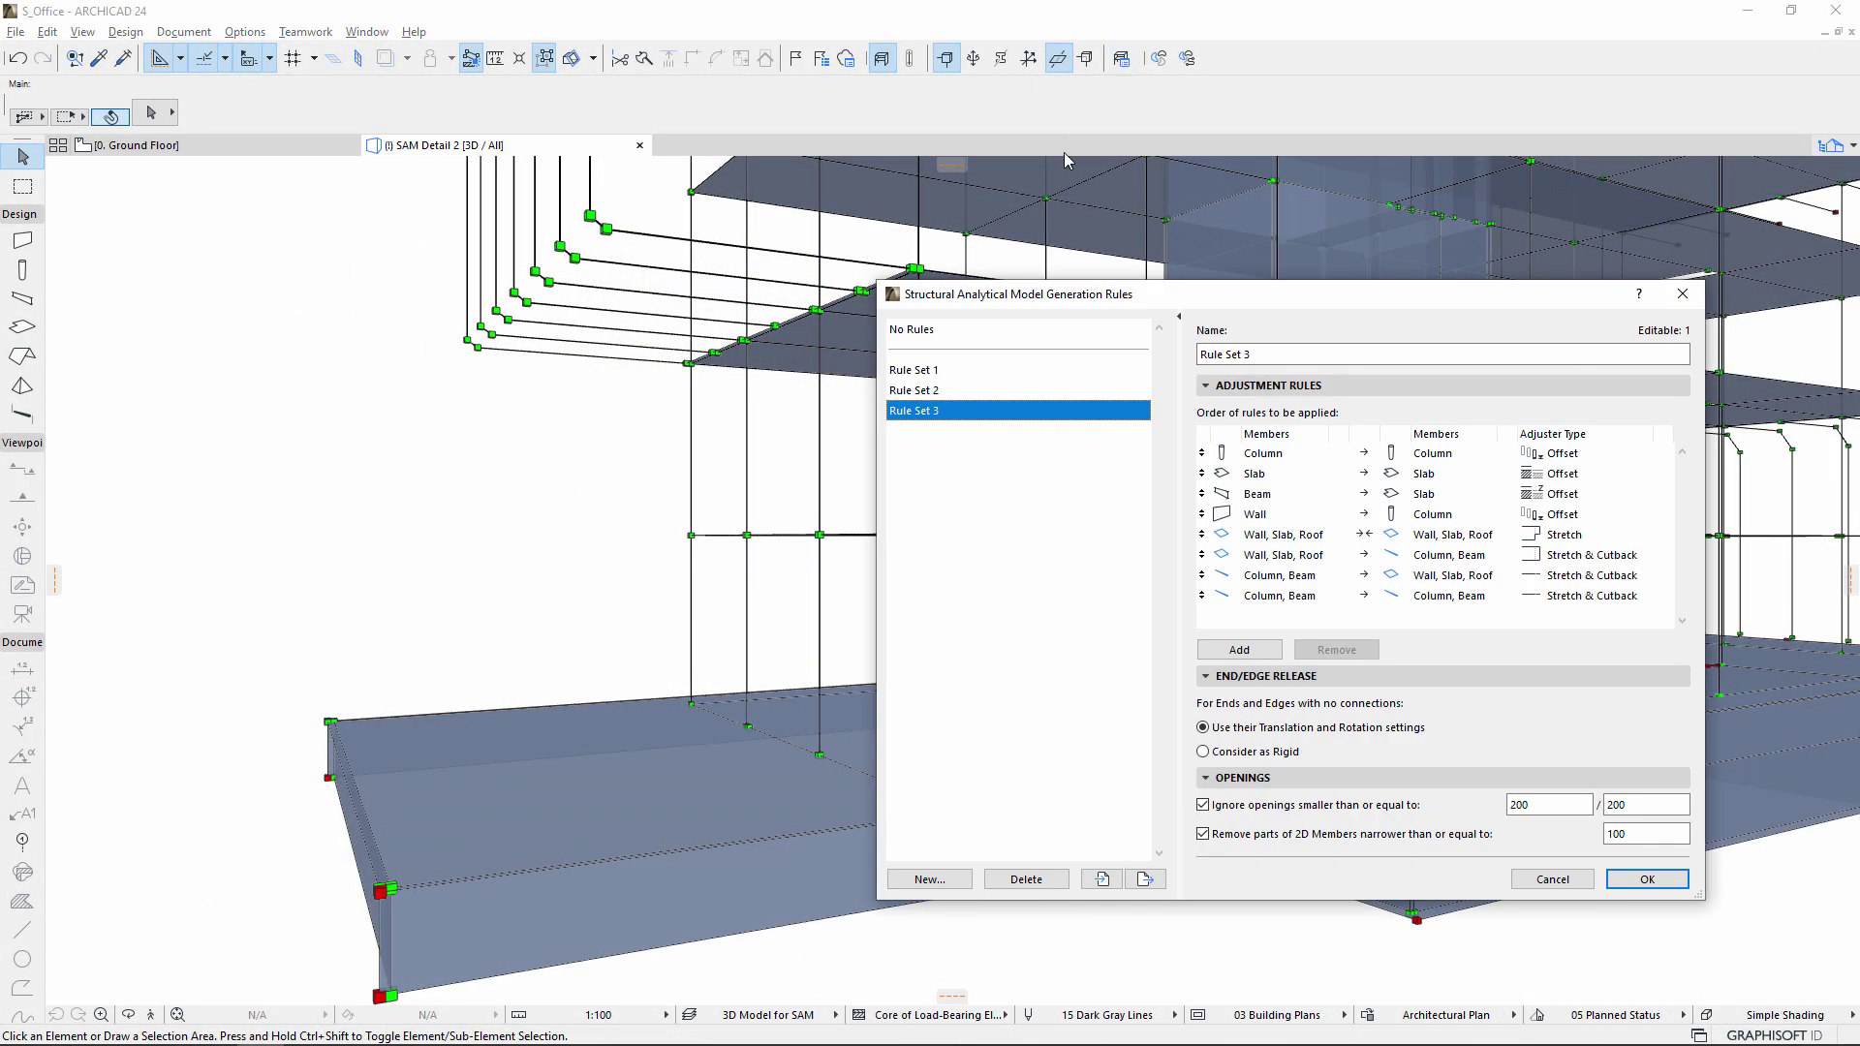
{"action": "left_click", "coordinate": [1260, 650]}
{"action": "left_click", "coordinate": [1229, 617]}
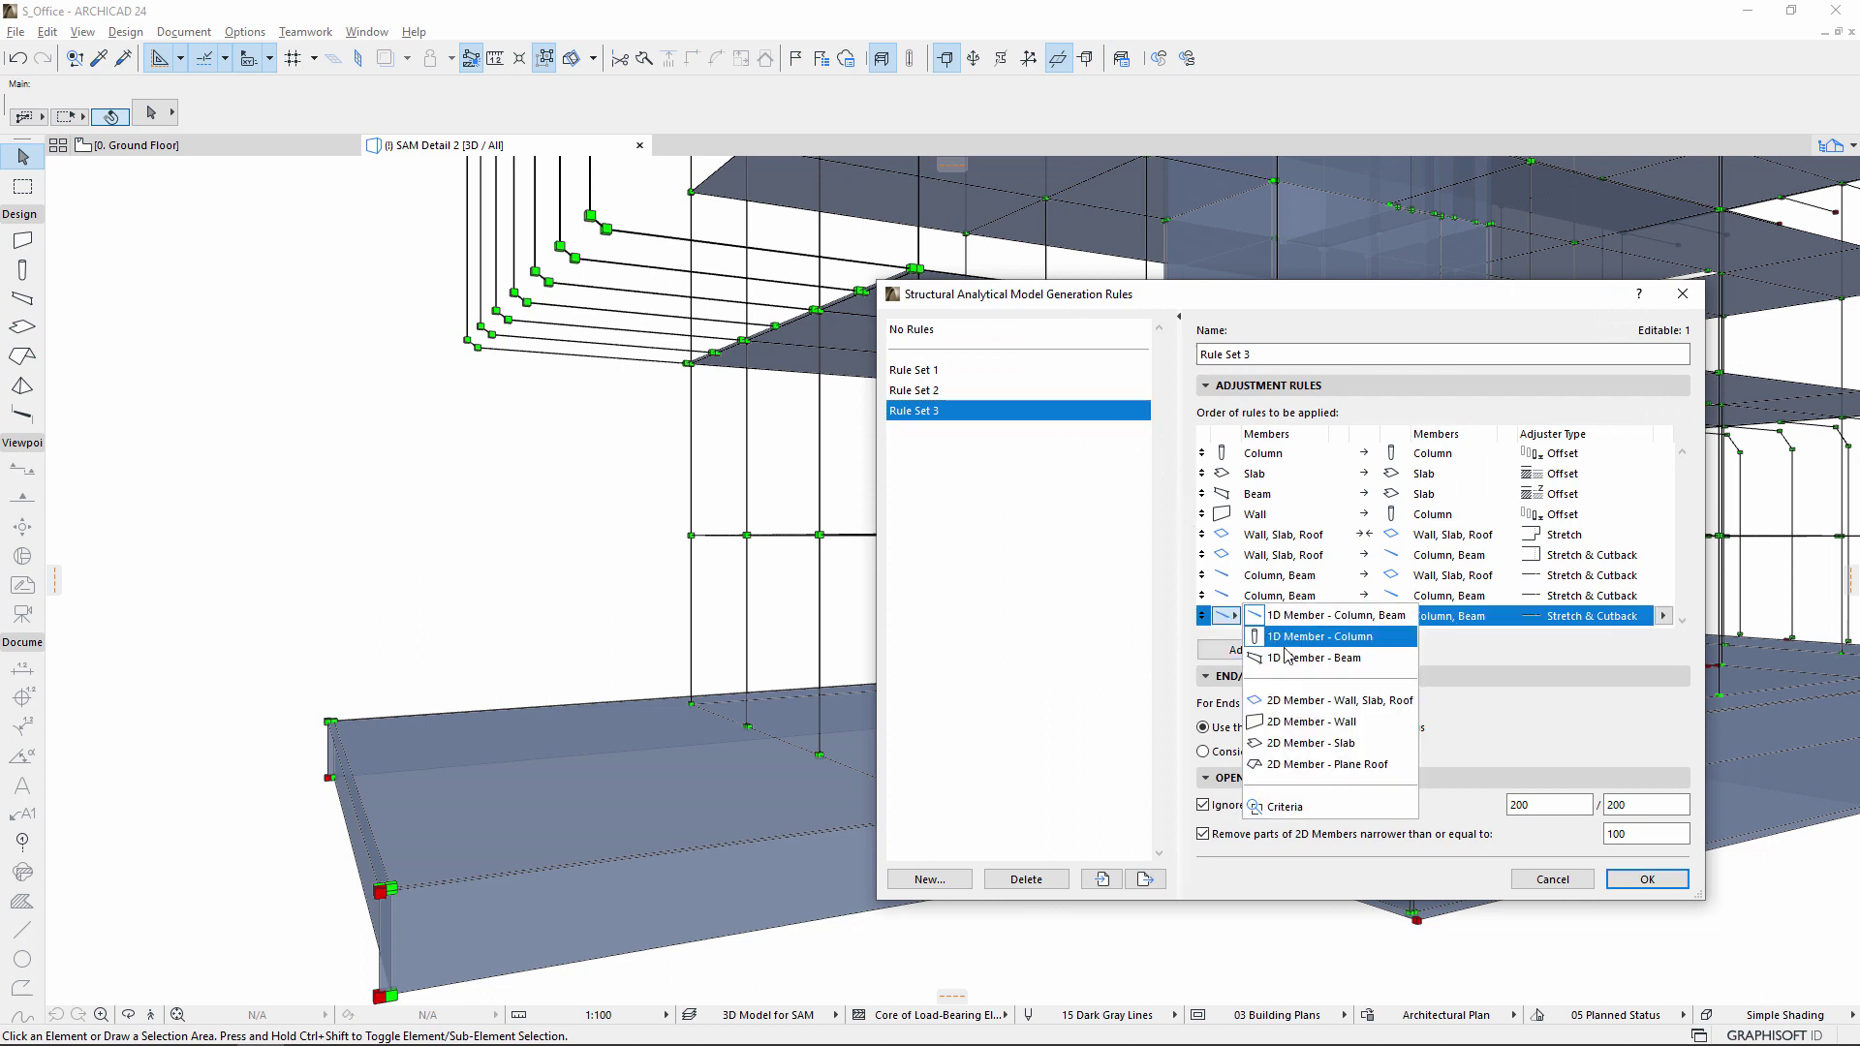
{"action": "left_click", "coordinate": [1318, 658]}
{"action": "left_click", "coordinate": [1397, 617]}
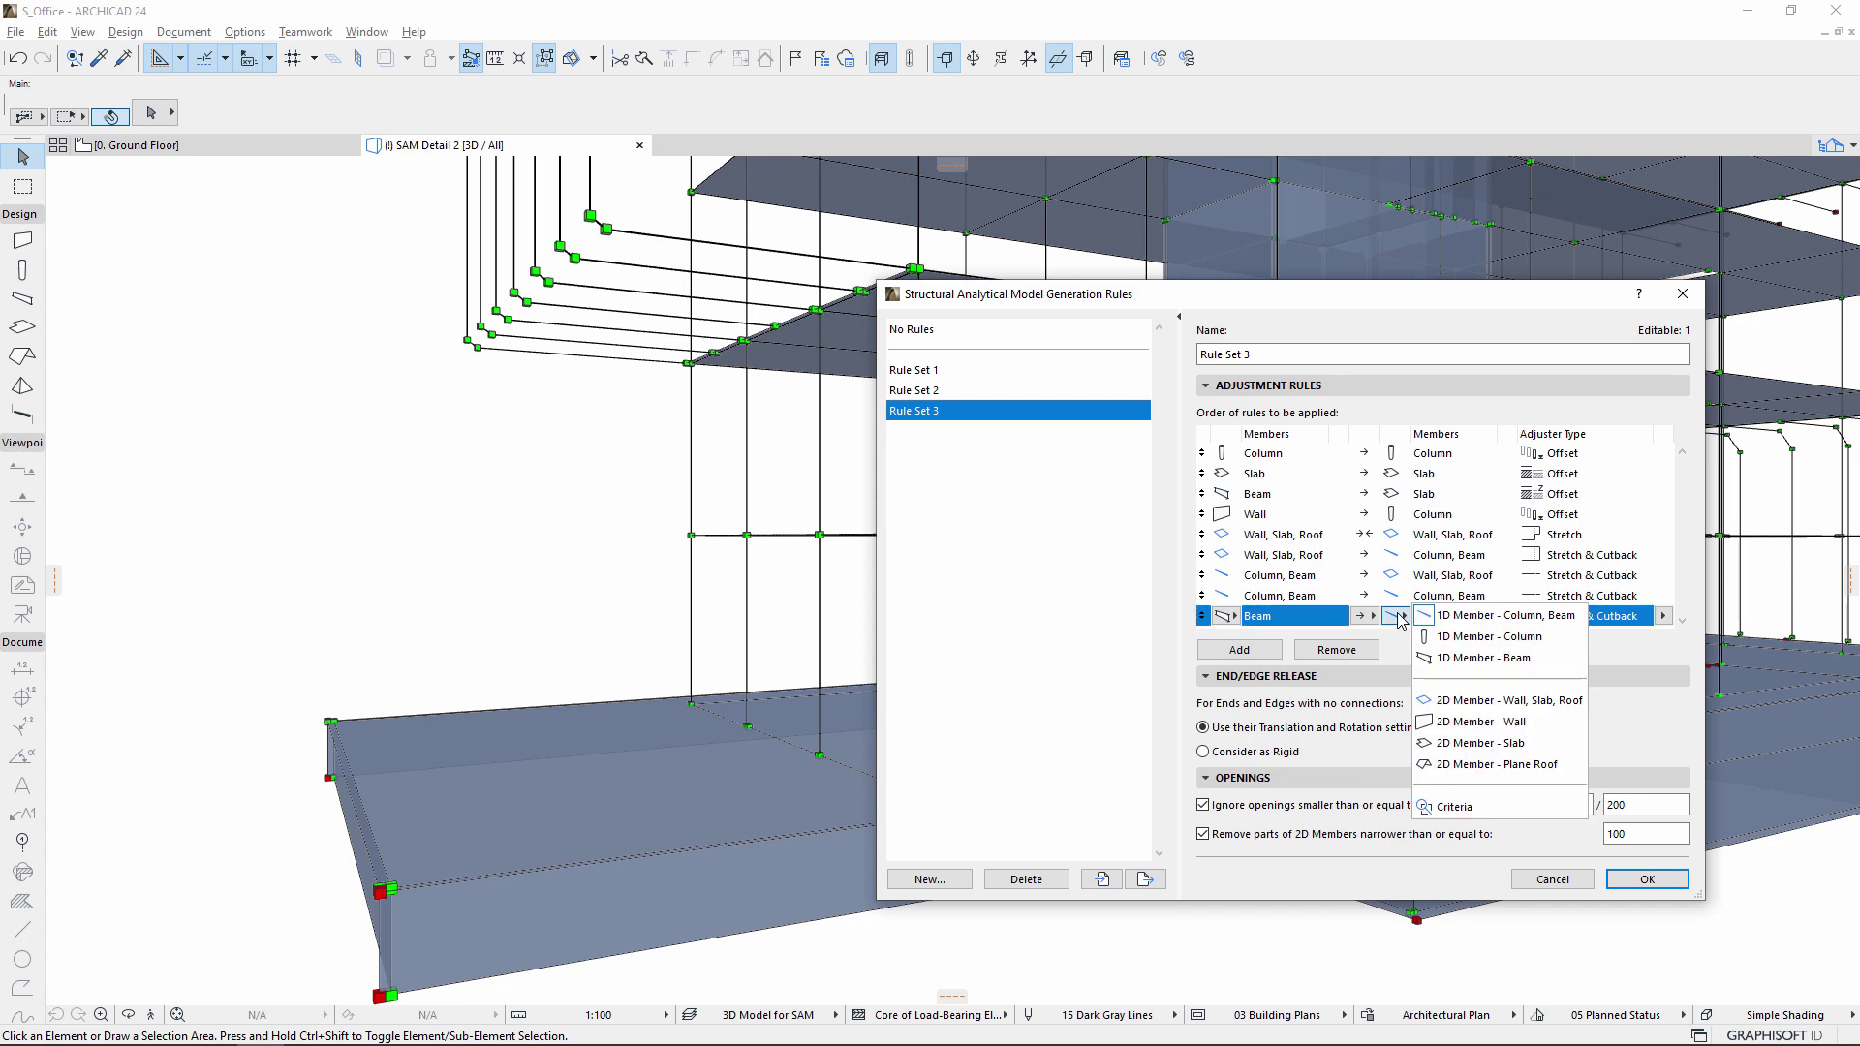
{"action": "left_click", "coordinate": [1462, 639]}
{"action": "left_click", "coordinate": [1662, 617]}
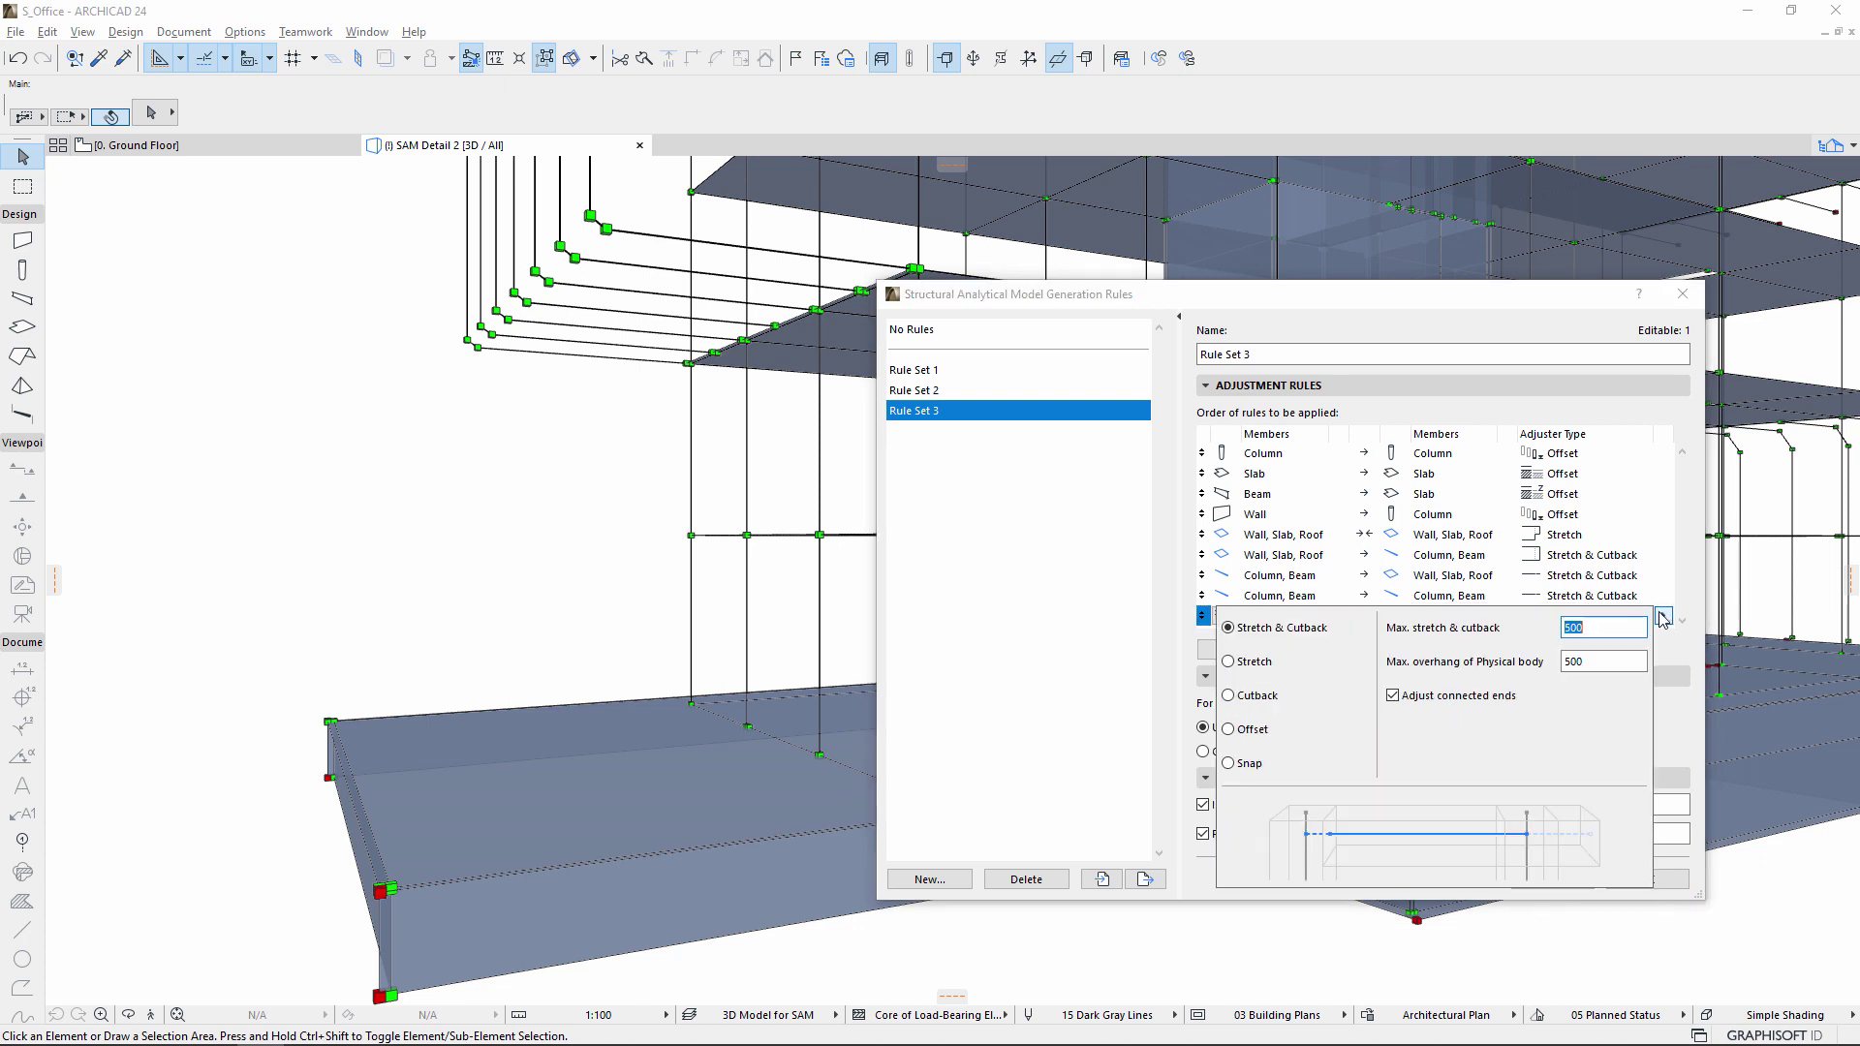
{"action": "left_click", "coordinate": [1228, 728]}
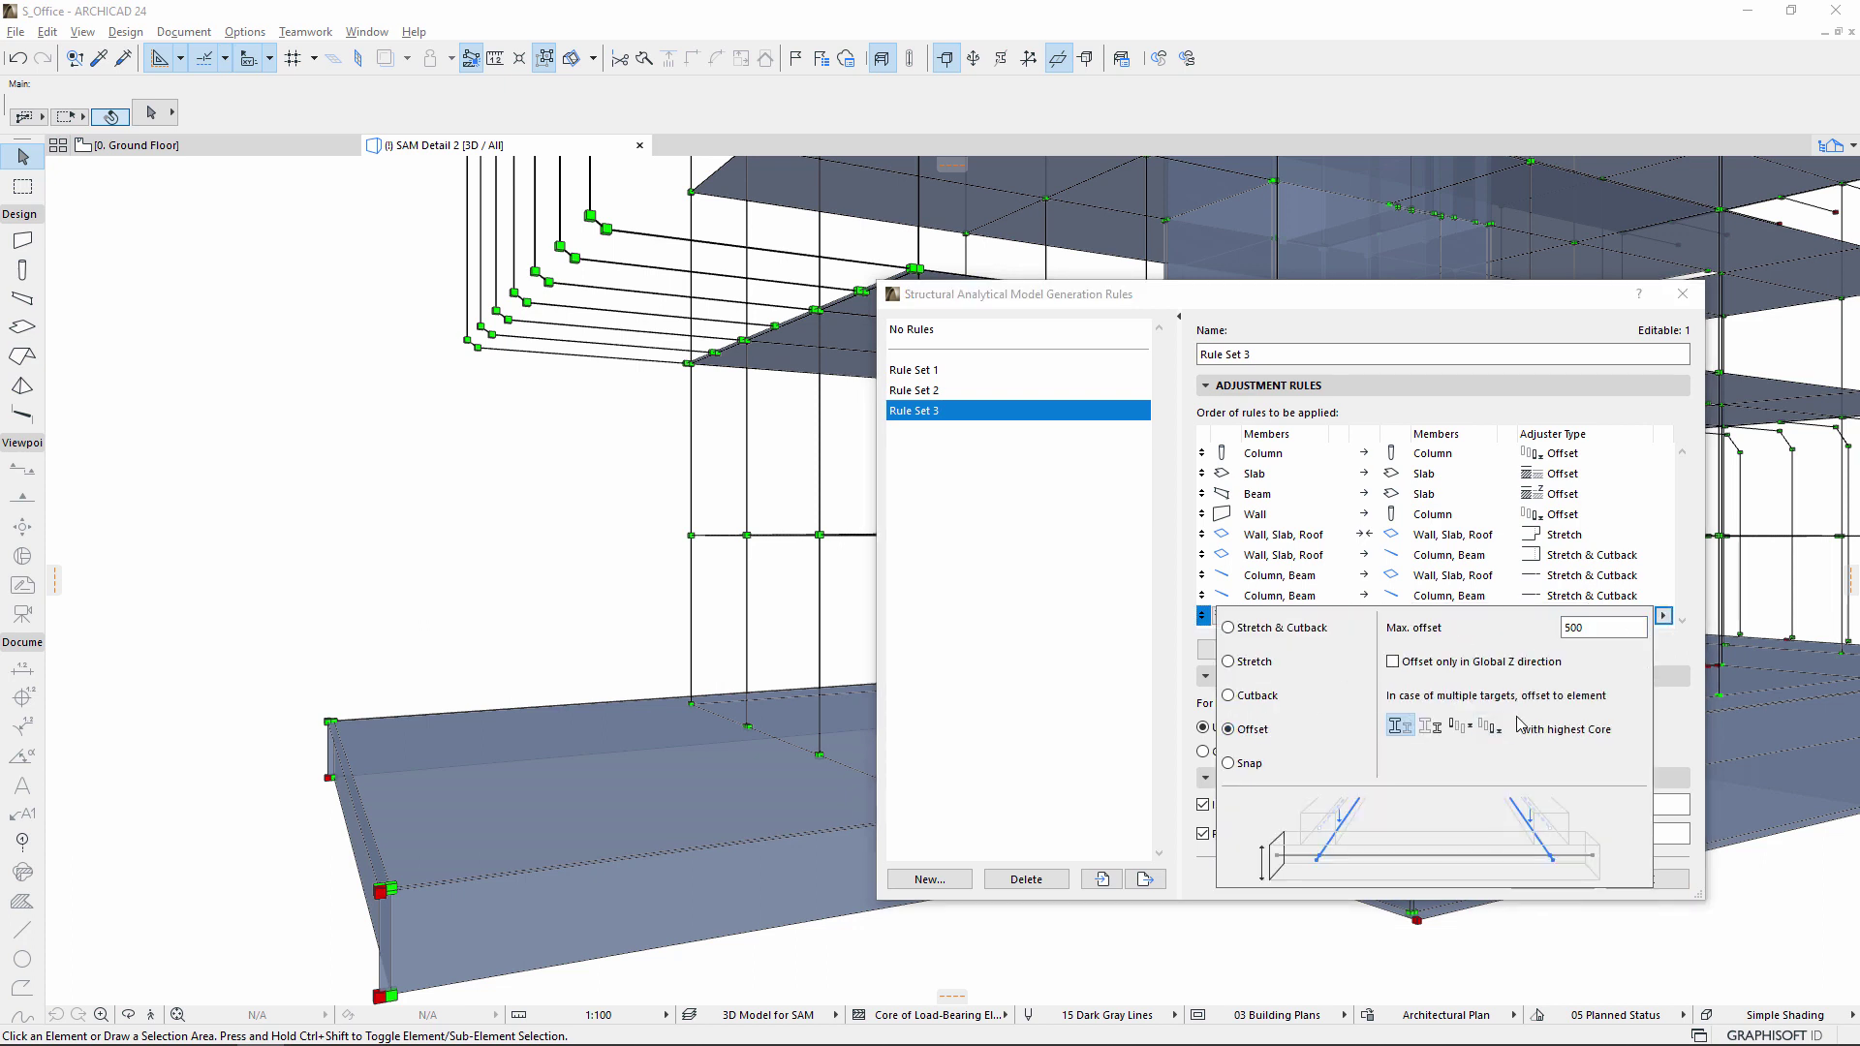
{"action": "left_click", "coordinate": [1489, 727]}
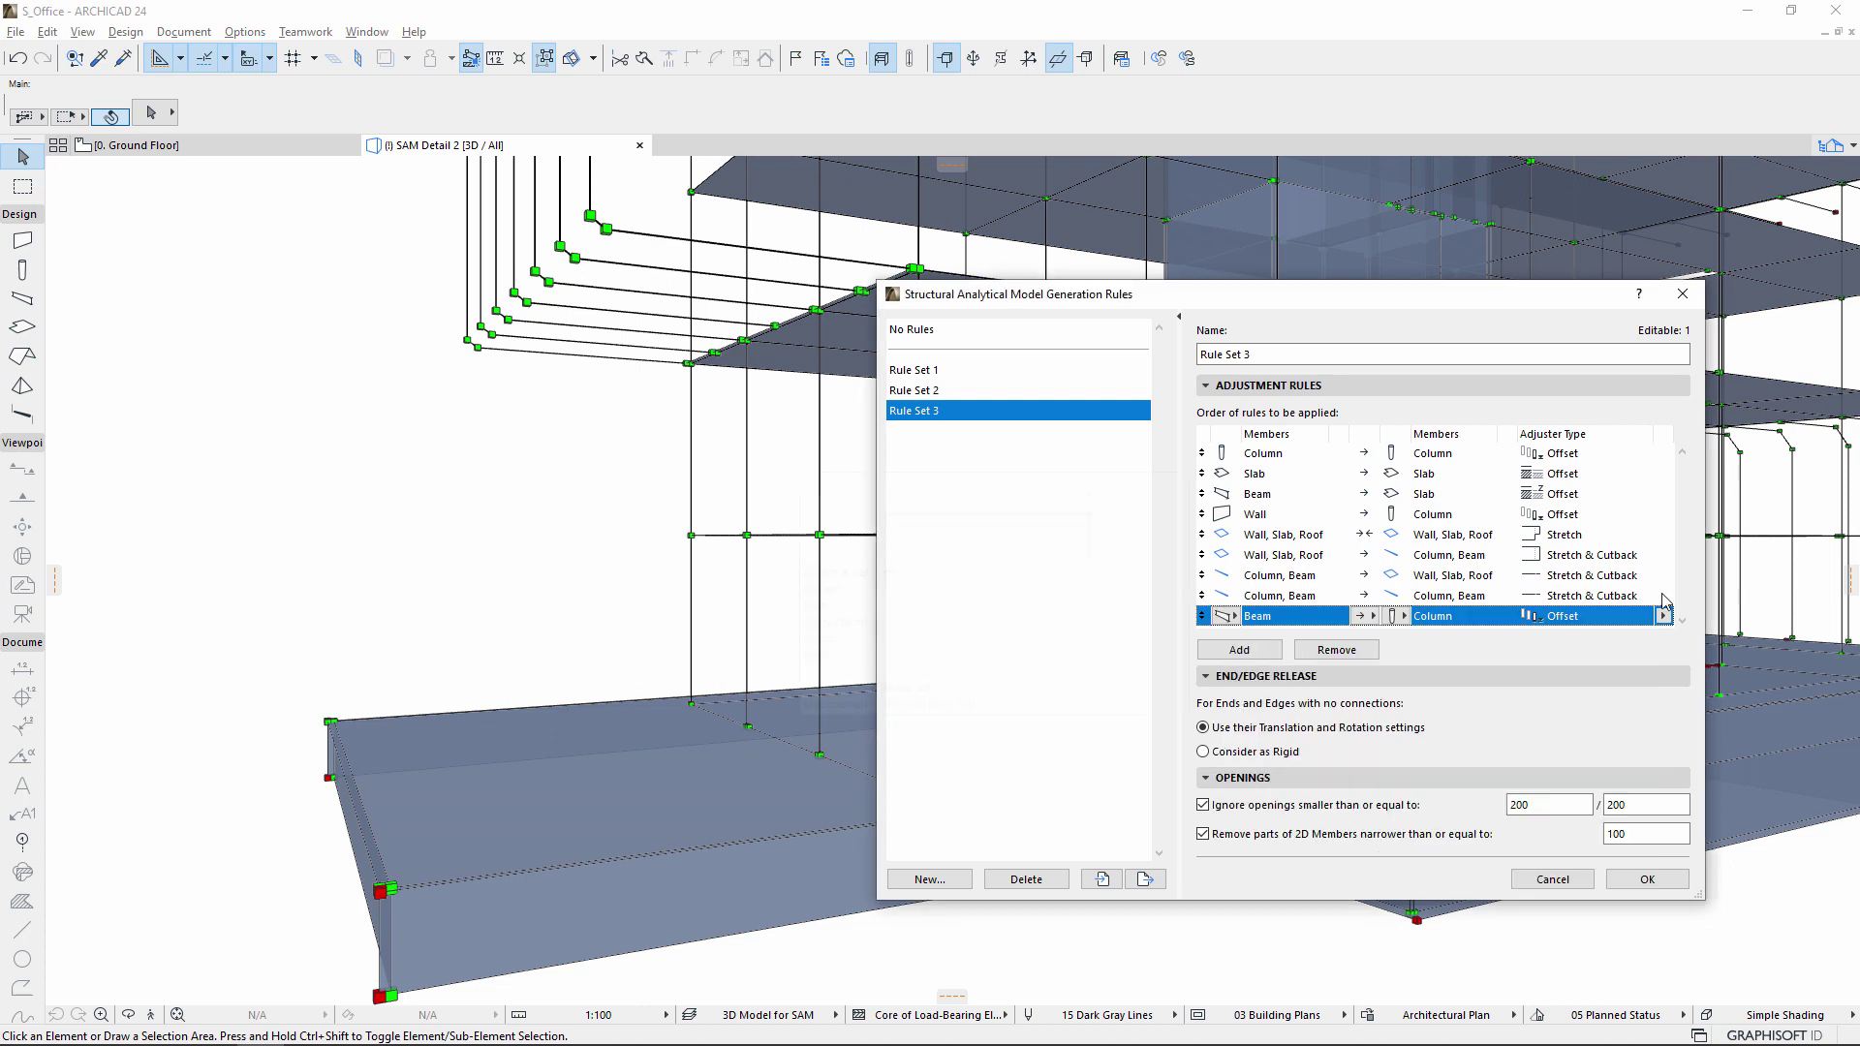
{"action": "left_click", "coordinate": [1638, 603]}
Make the Wall, Slab, Roof rule one-directional Stretch & Cutback and regenerate the analytical model.
{"action": "left_click", "coordinate": [1369, 539]}
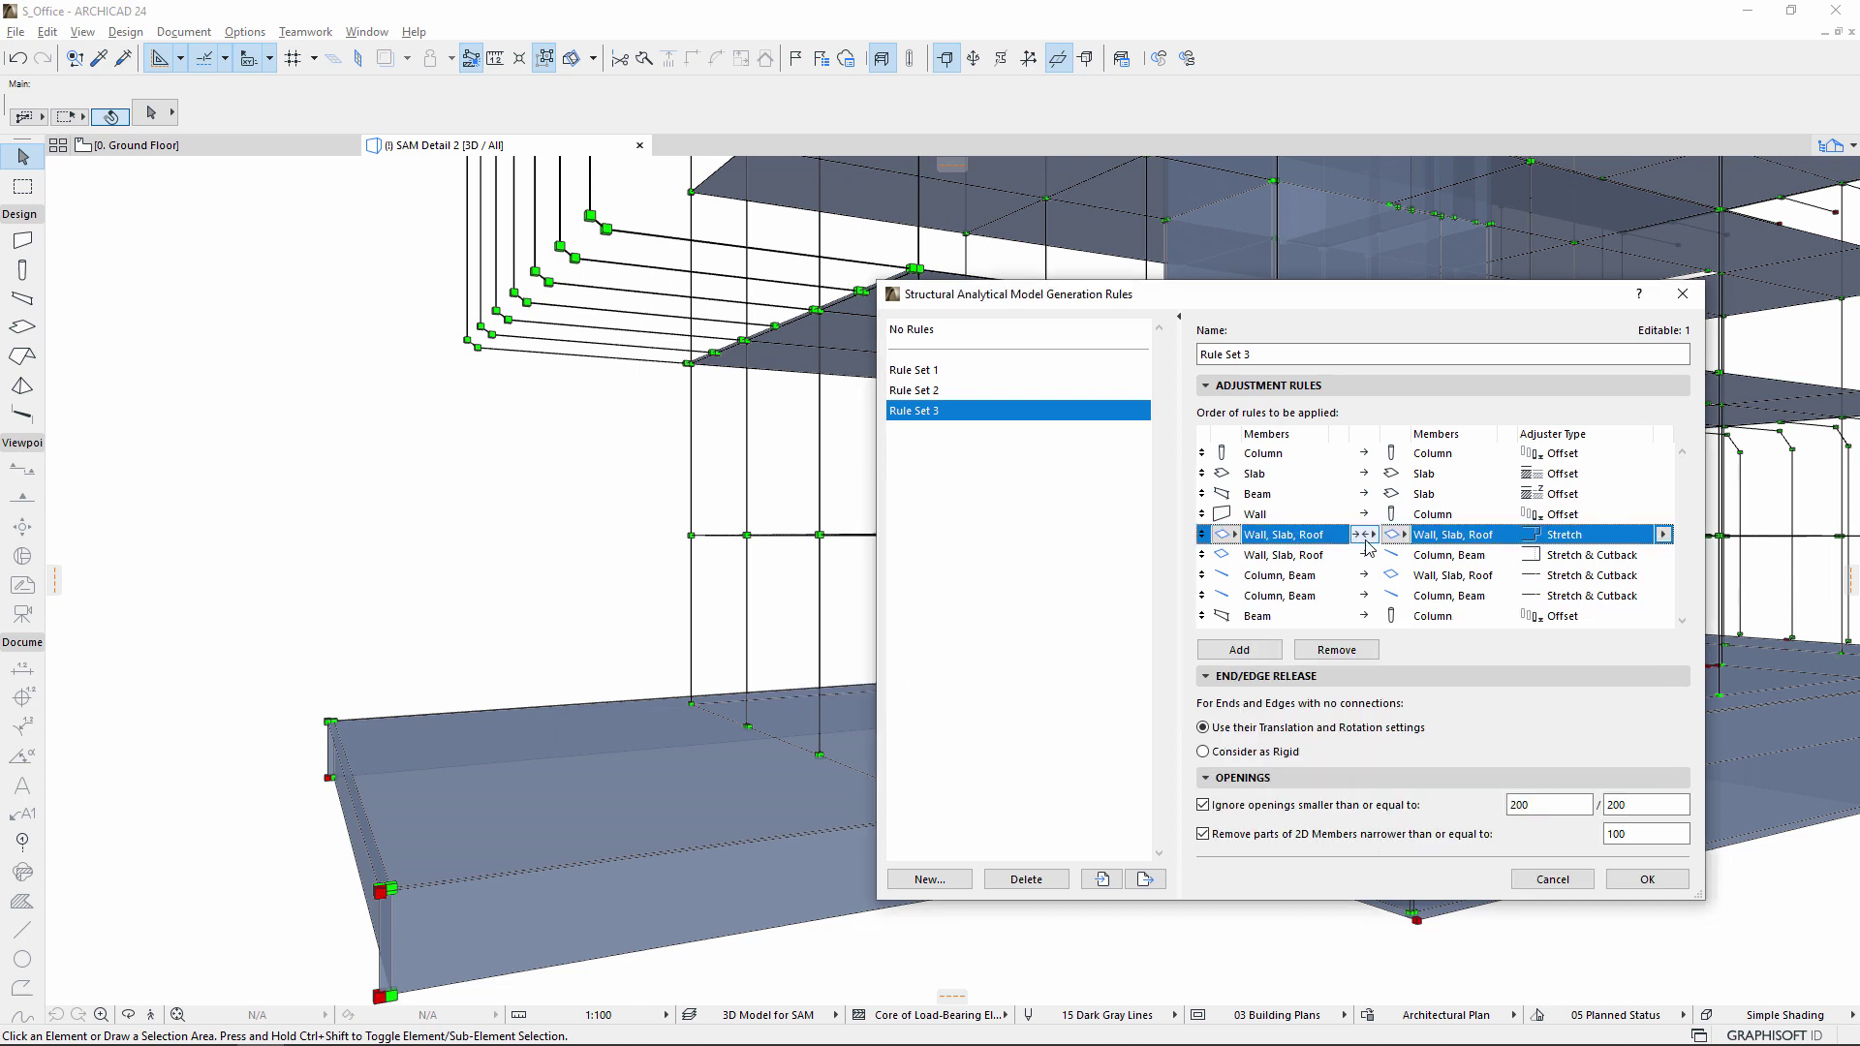
{"action": "left_click", "coordinate": [1369, 538]}
{"action": "left_click", "coordinate": [1425, 533]}
{"action": "left_click", "coordinate": [1664, 535]}
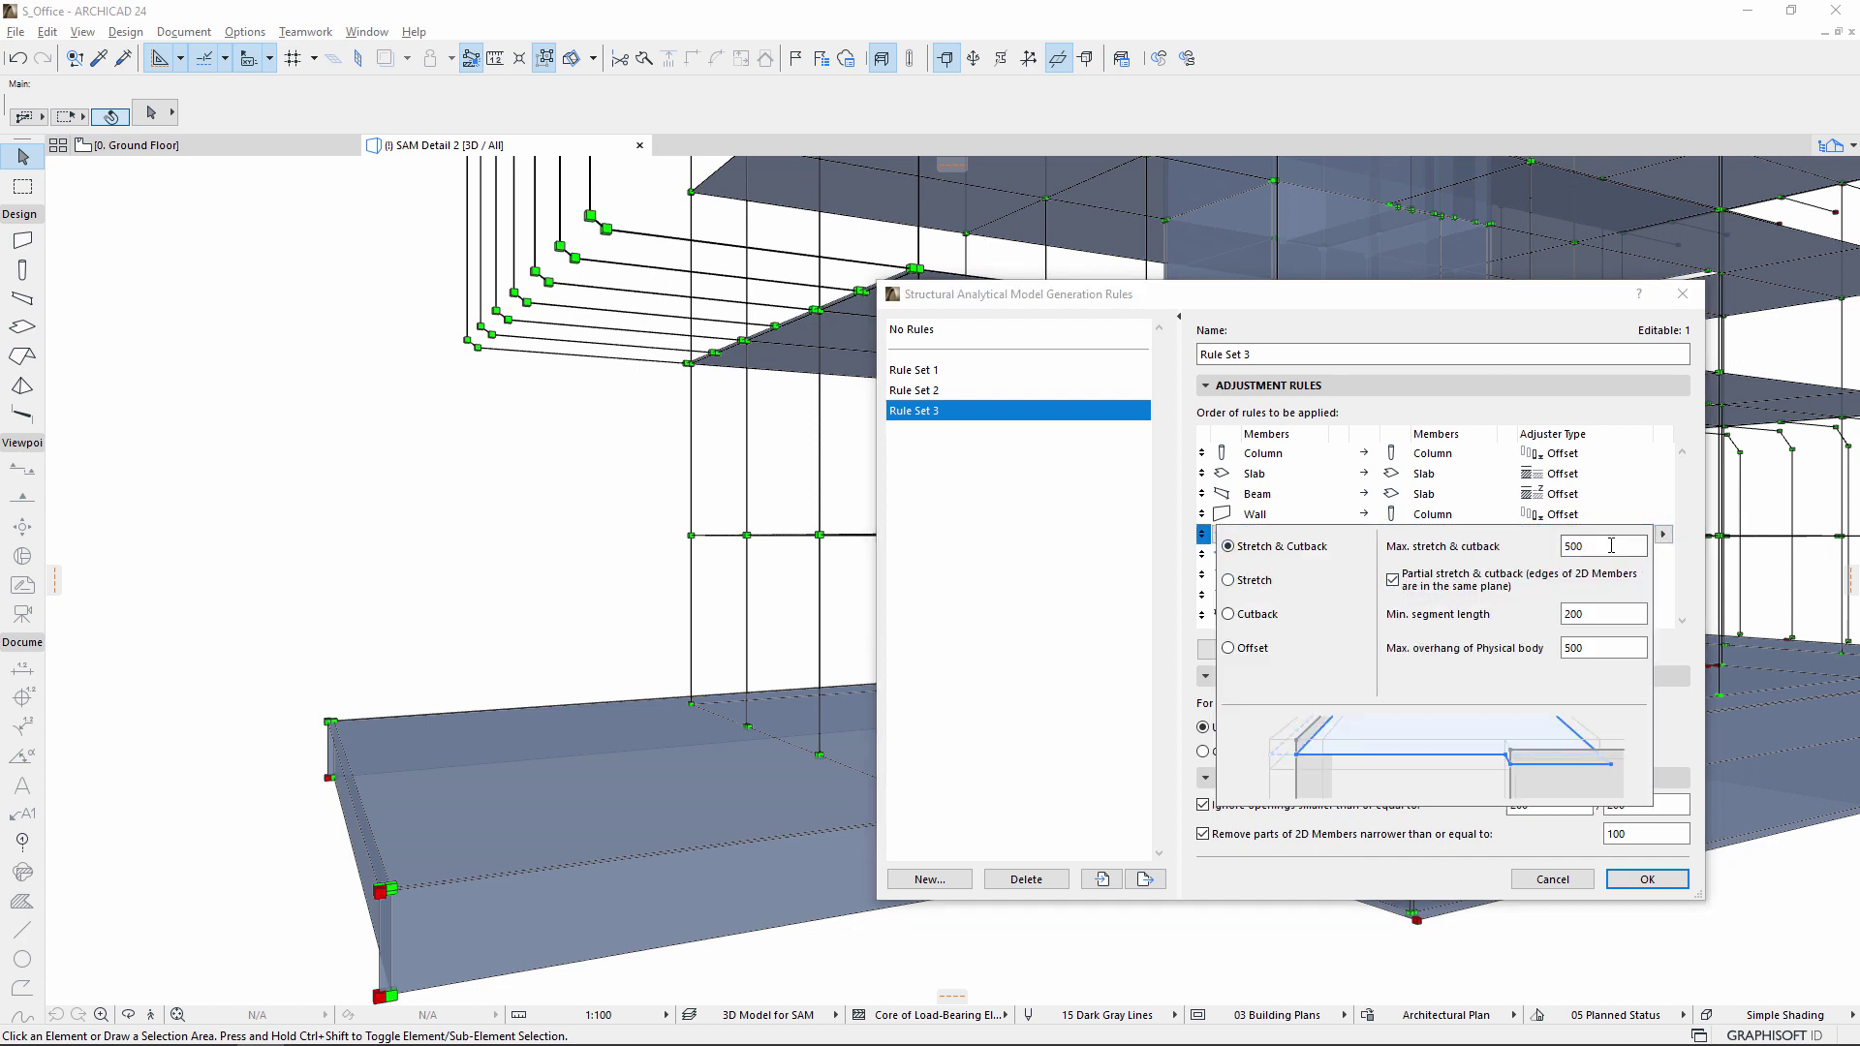
{"action": "left_click", "coordinate": [1664, 535]}
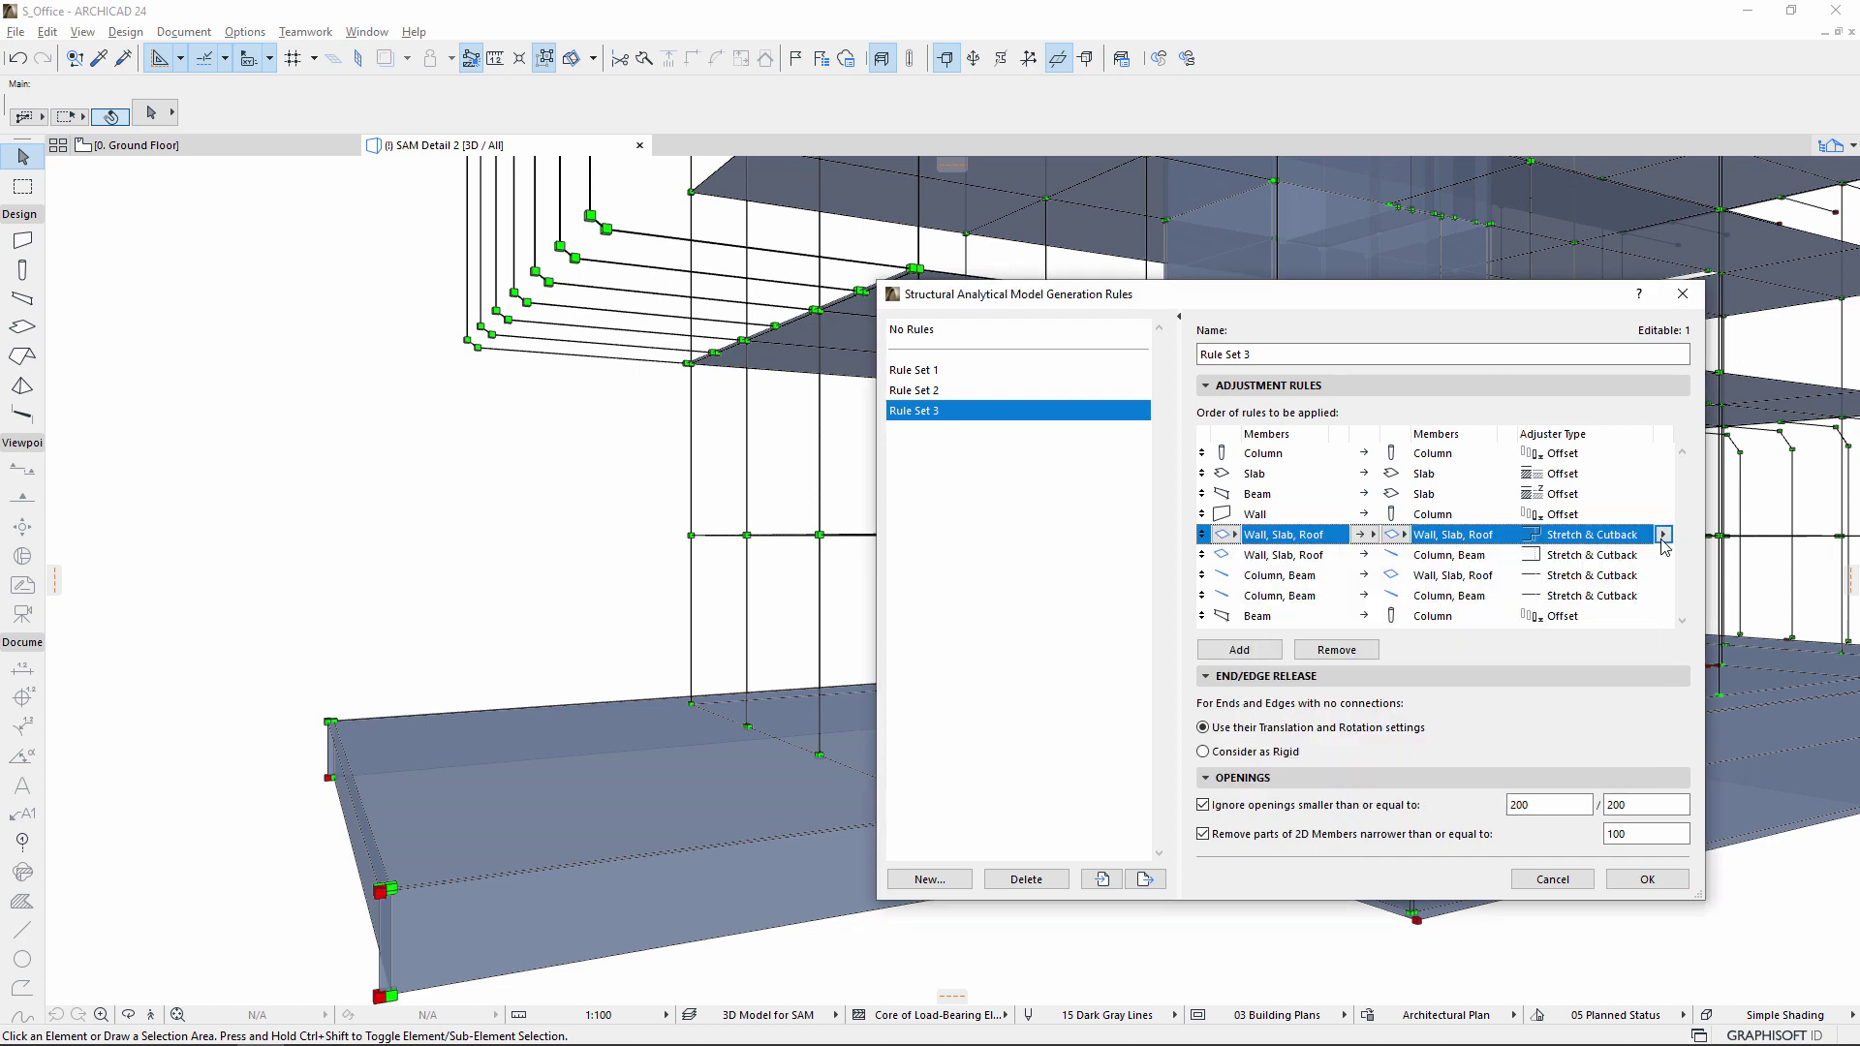
{"action": "left_click", "coordinate": [1644, 878]}
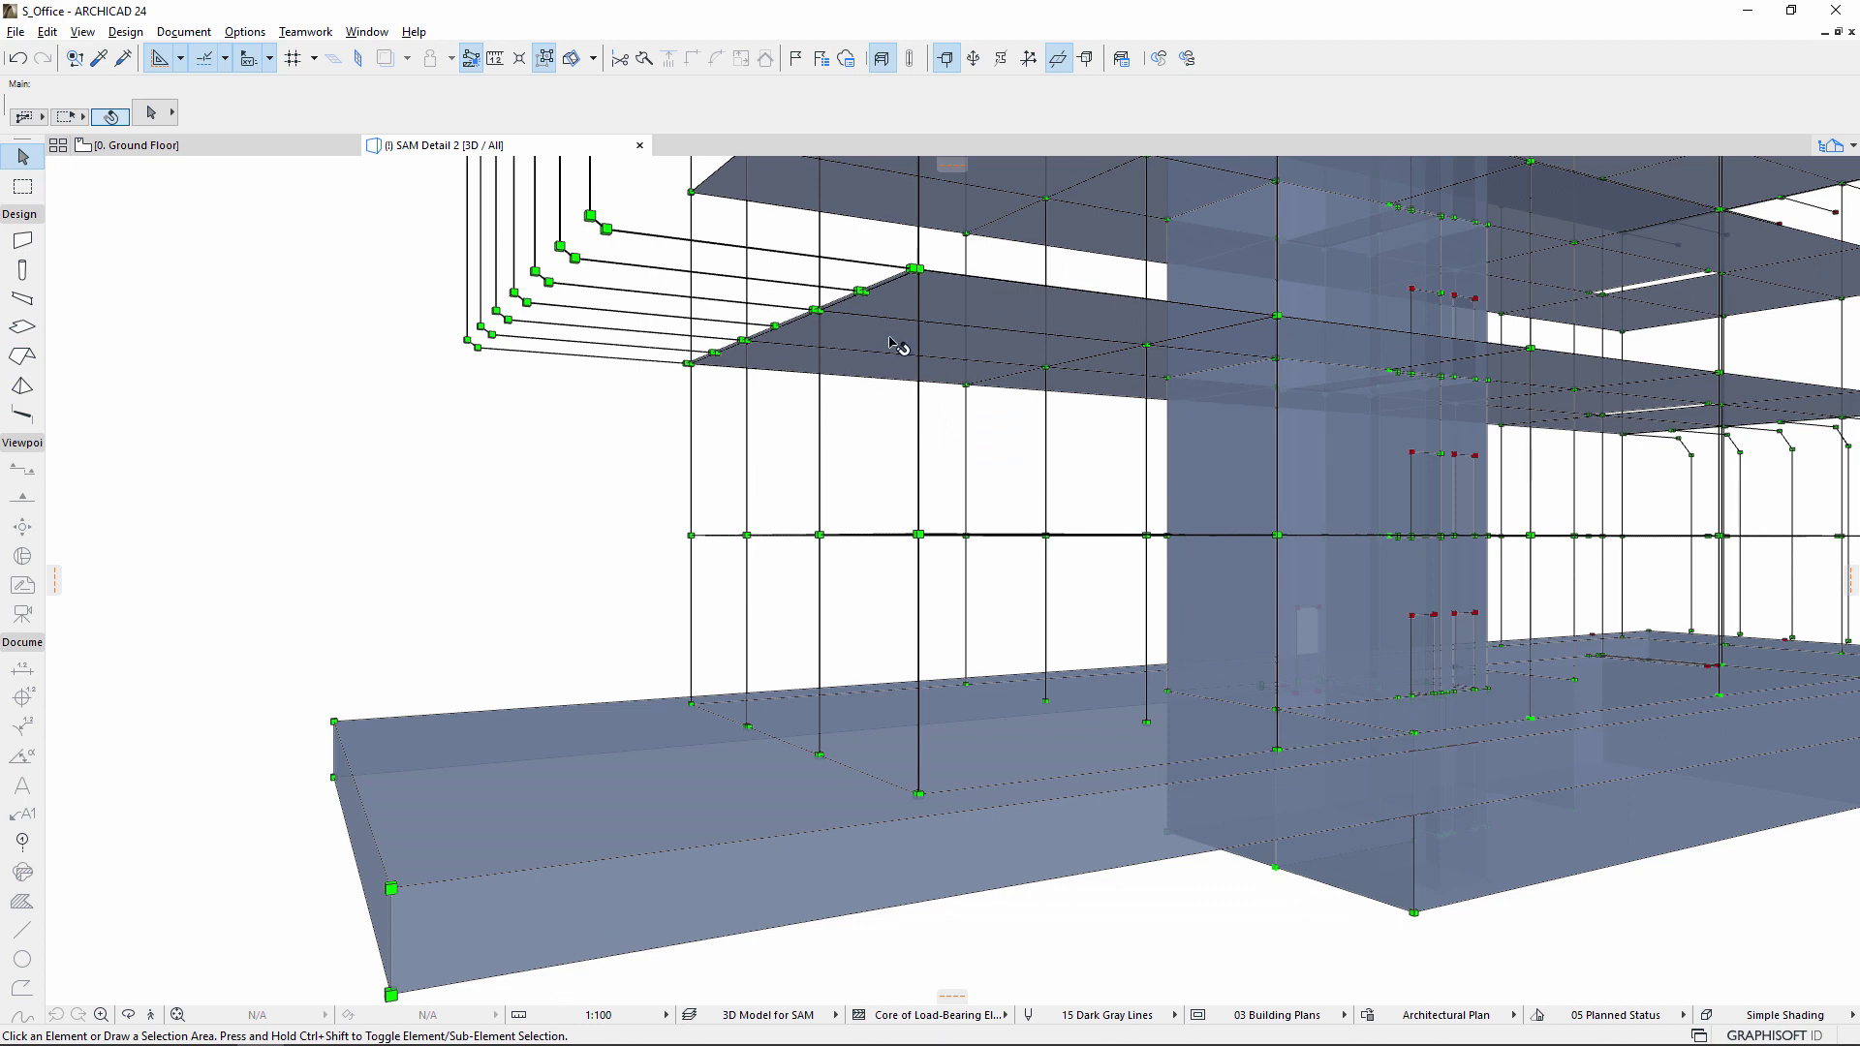
Zoom out and orbit to view the whole building's regenerated analytical model.
{"action": "scroll", "coordinate": [853, 388], "scroll_direction": "down", "scroll_amount": 3}
{"action": "middle_click_drag", "start_coordinate": [852, 388], "coordinate": [959, 371], "text": "shift"}
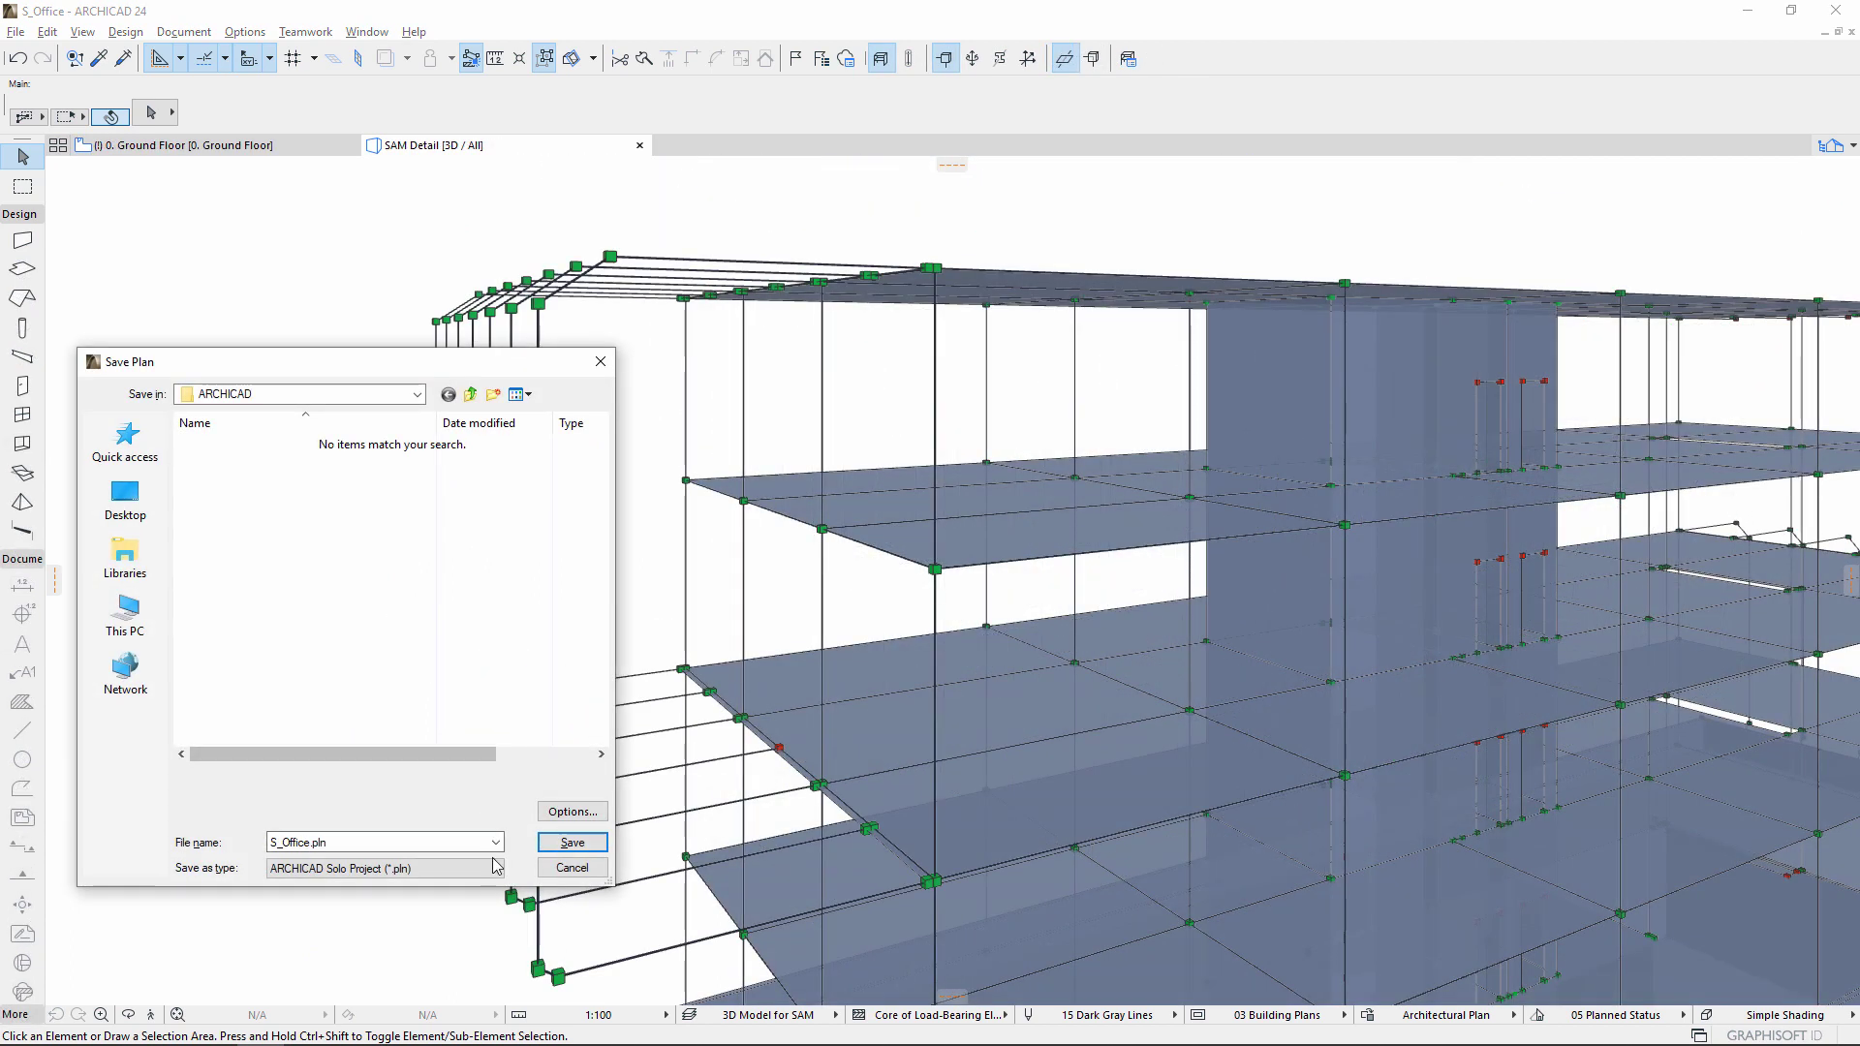
Start Save As and expand the save-type list to find Structural Analytical Format (*.xlsx).
{"action": "left_click", "coordinate": [496, 869]}
{"action": "left_click", "coordinate": [496, 870]}
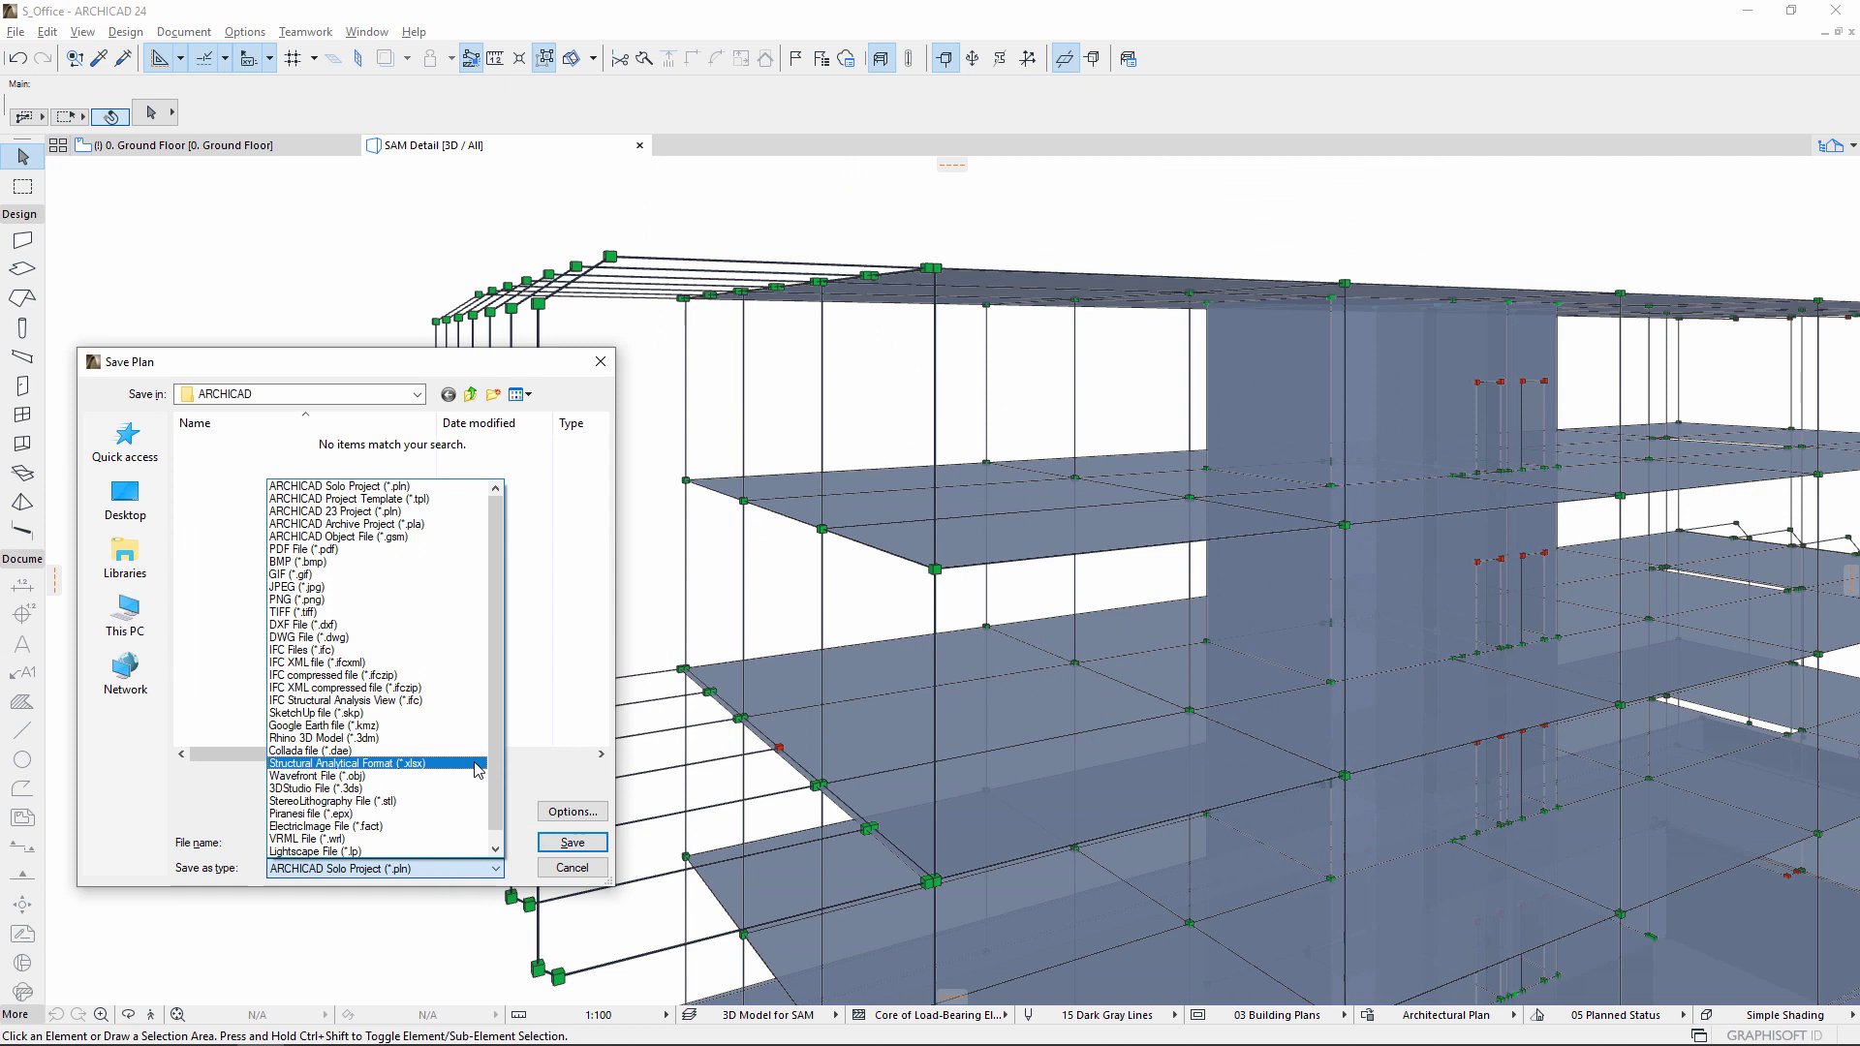